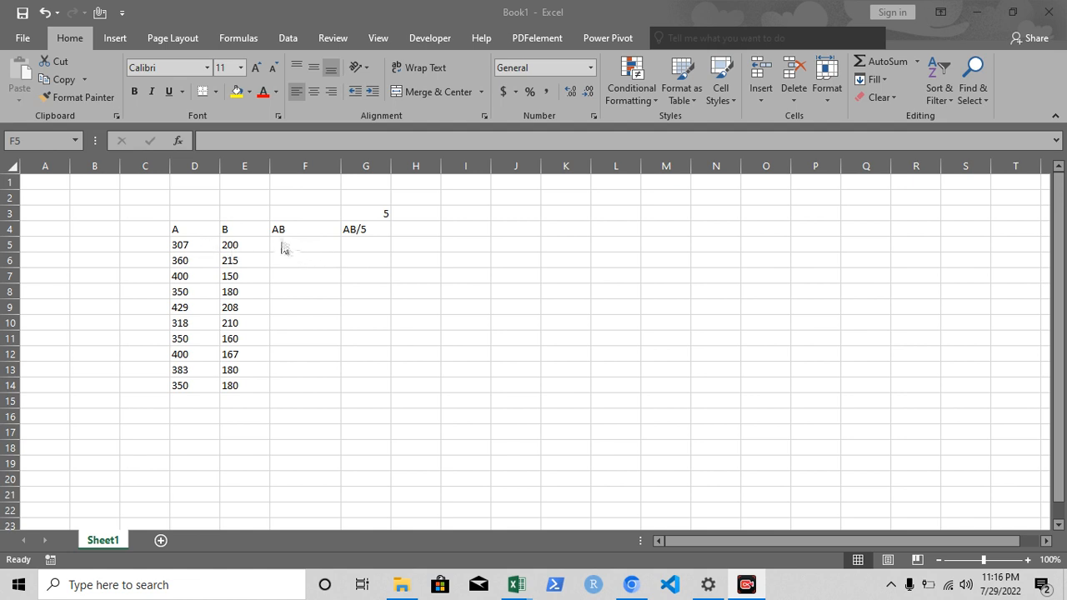
{"action": "left_click", "coordinate": [287, 247]}
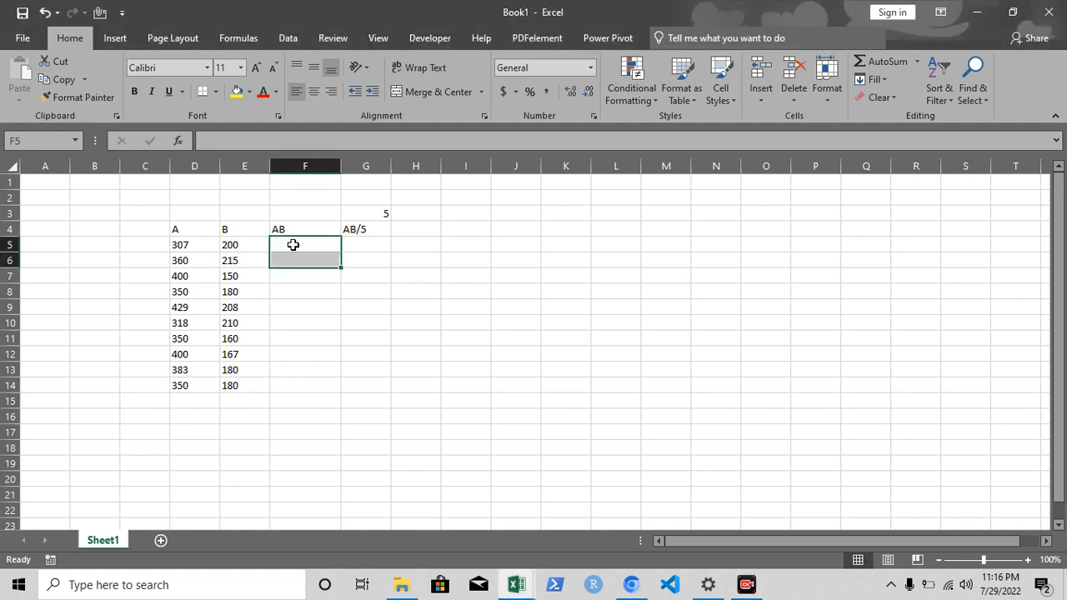
{"action": "left_click", "coordinate": [296, 244]}
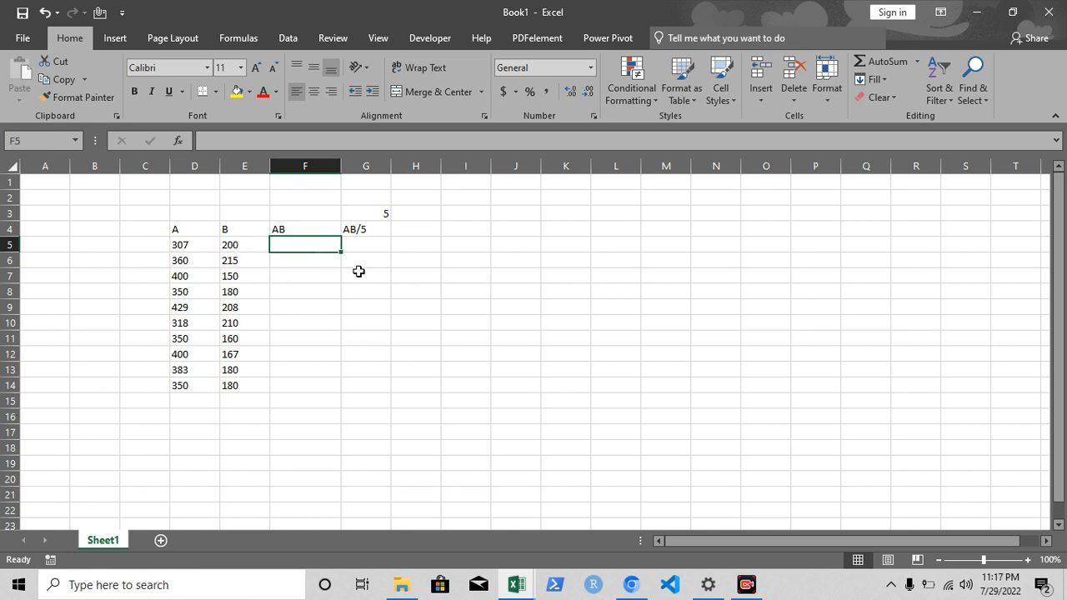
{"action": "type", "text": "="}
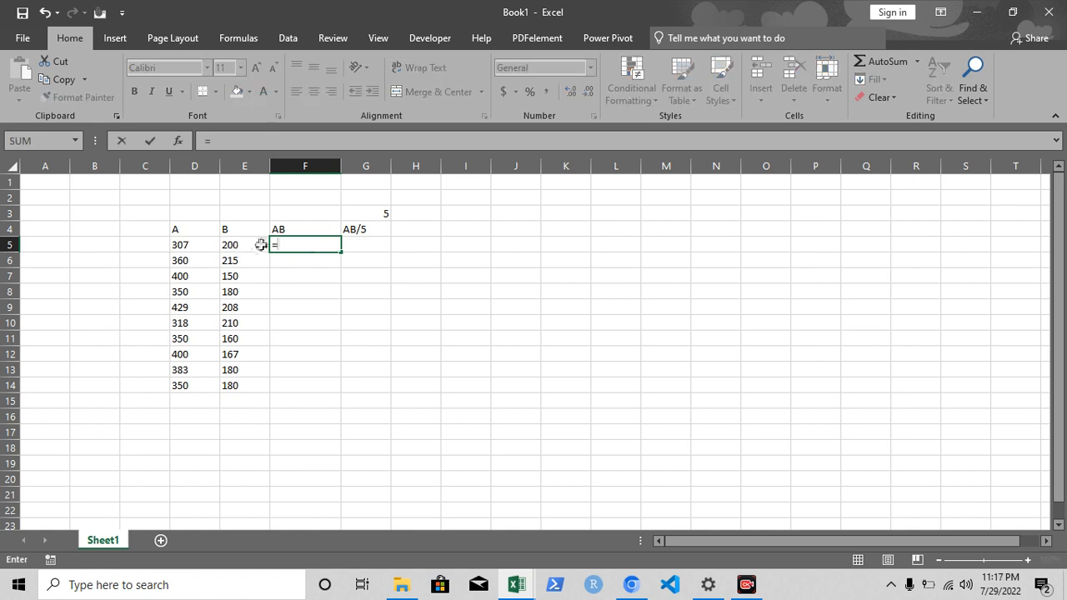
{"action": "left_click", "coordinate": [193, 246]}
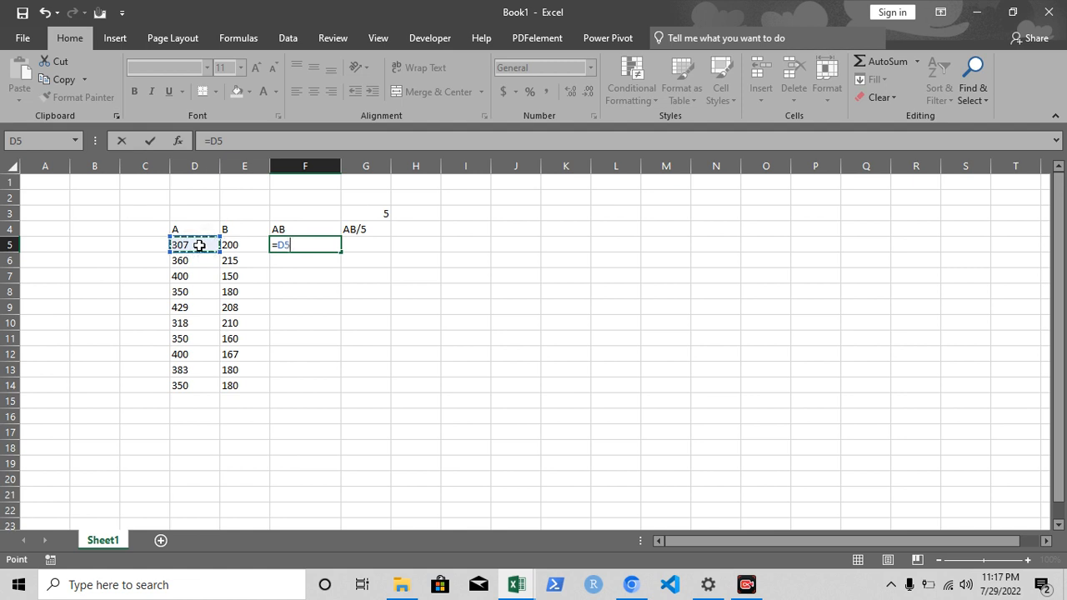
{"action": "key", "text": "BackSpace"}
{"action": "key", "text": "BackSpace"}
{"action": "key", "text": "BackSpace"}
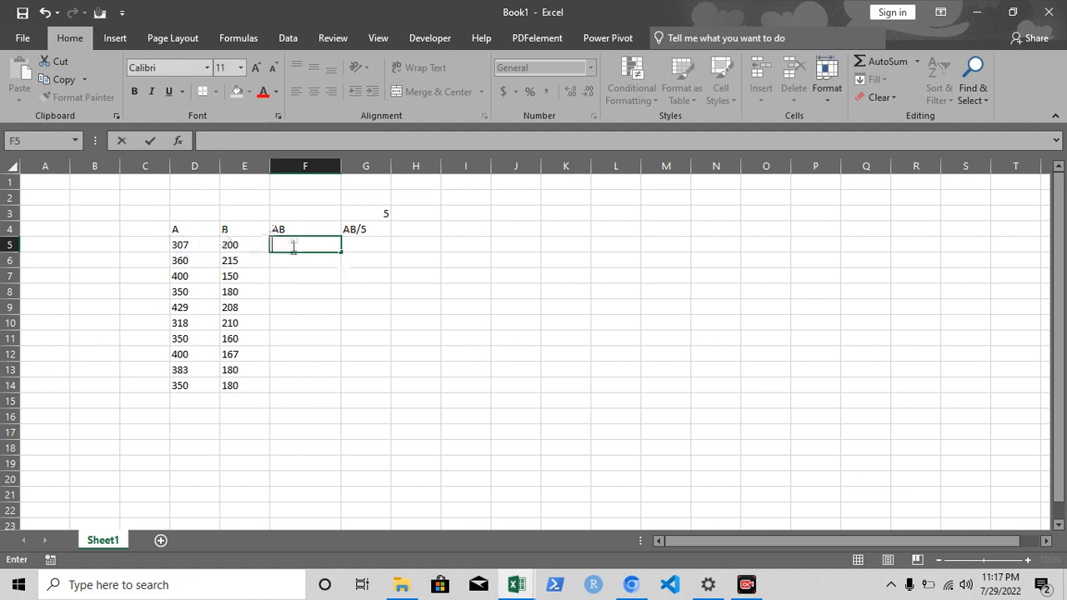
{"action": "left_click", "coordinate": [293, 248]}
{"action": "left_click", "coordinate": [313, 261]}
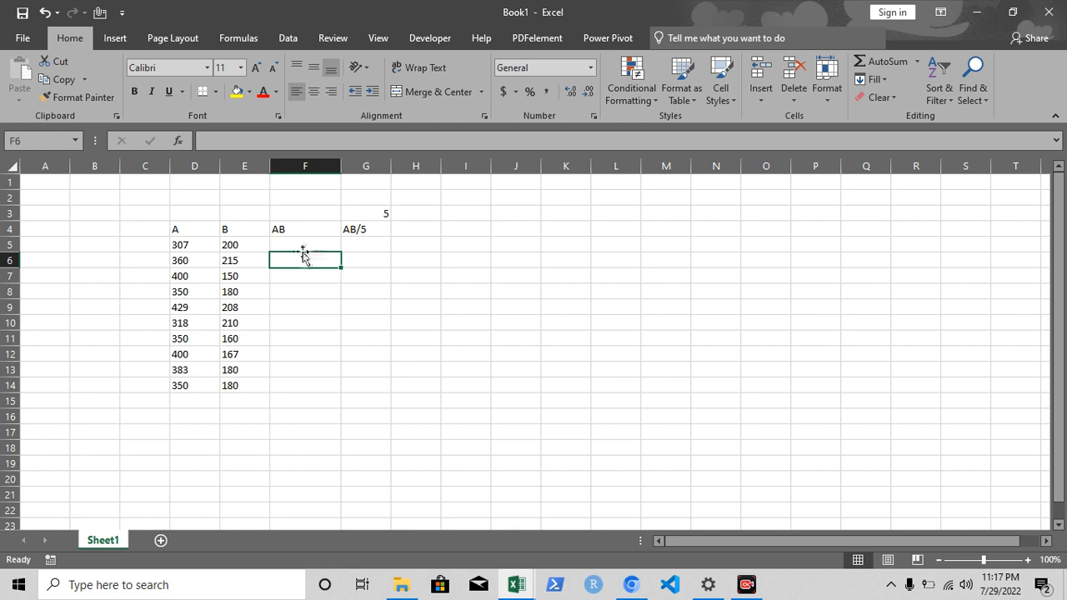
Enter the formula =D5*E5 in cell F5 to multiply A by B
{"action": "left_click", "coordinate": [295, 243]}
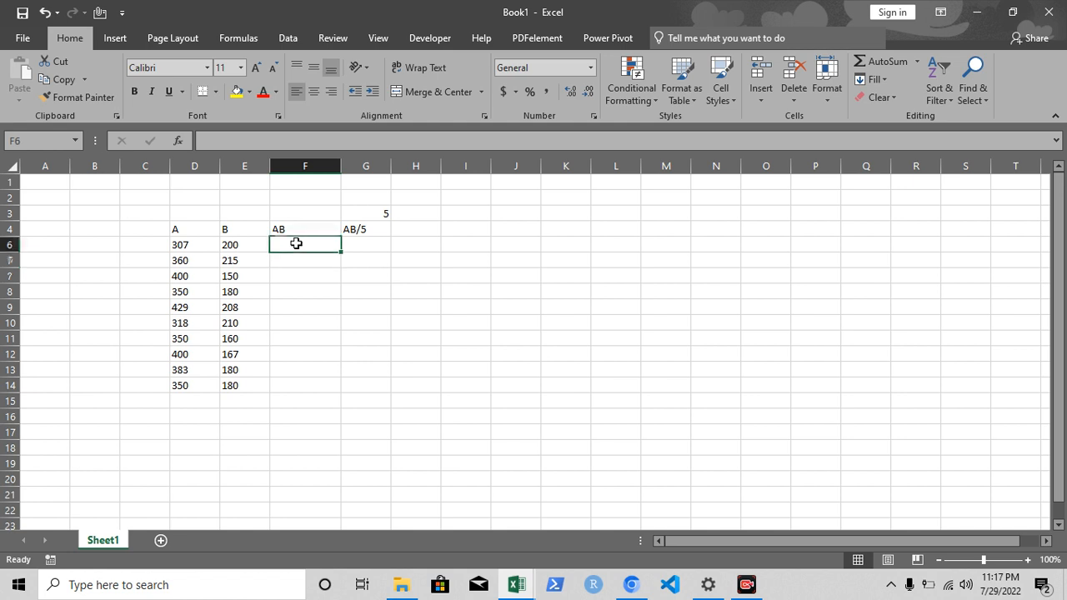
{"action": "type", "text": "="}
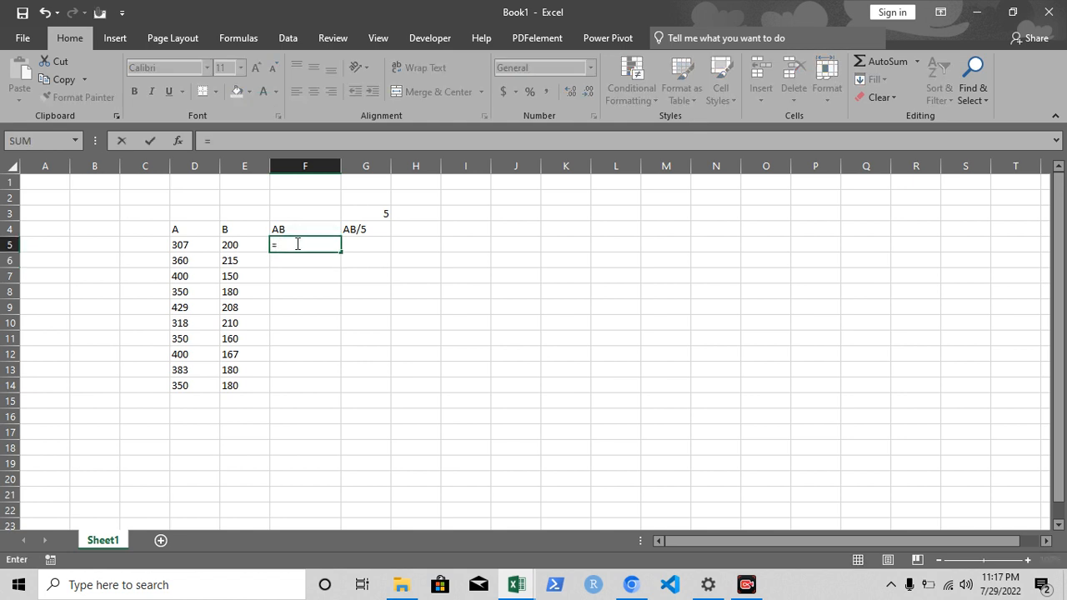
{"action": "left_click", "coordinate": [181, 244]}
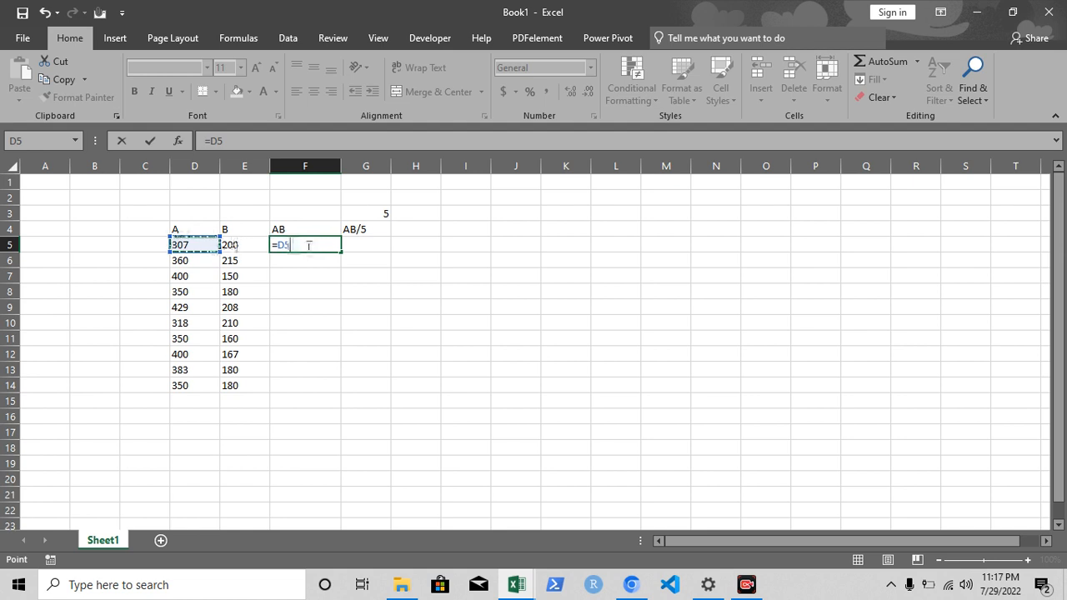
{"action": "type", "text": "*"}
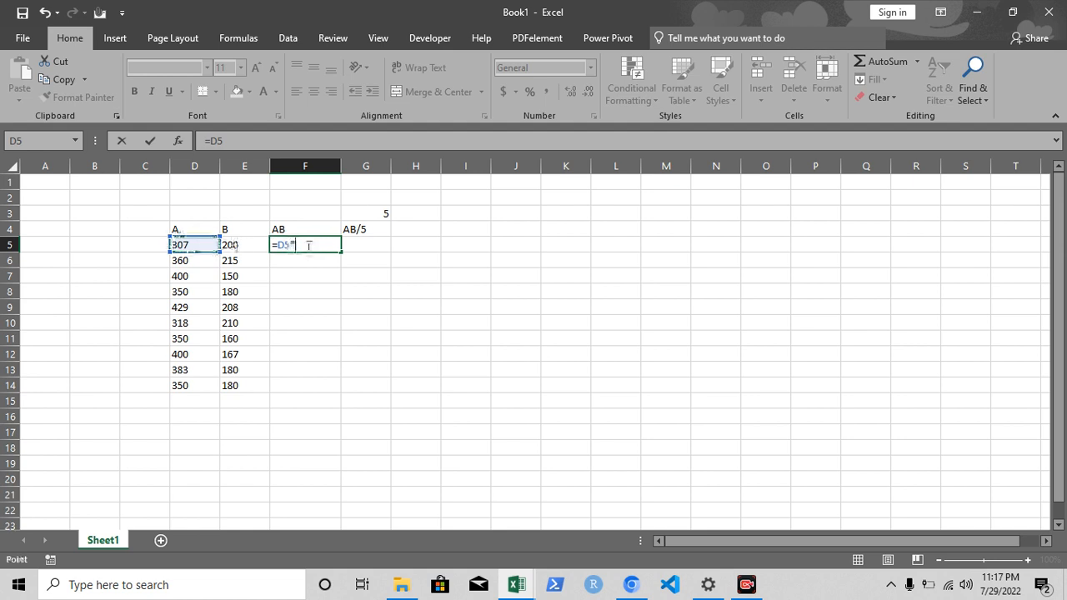
{"action": "left_click", "coordinate": [230, 246]}
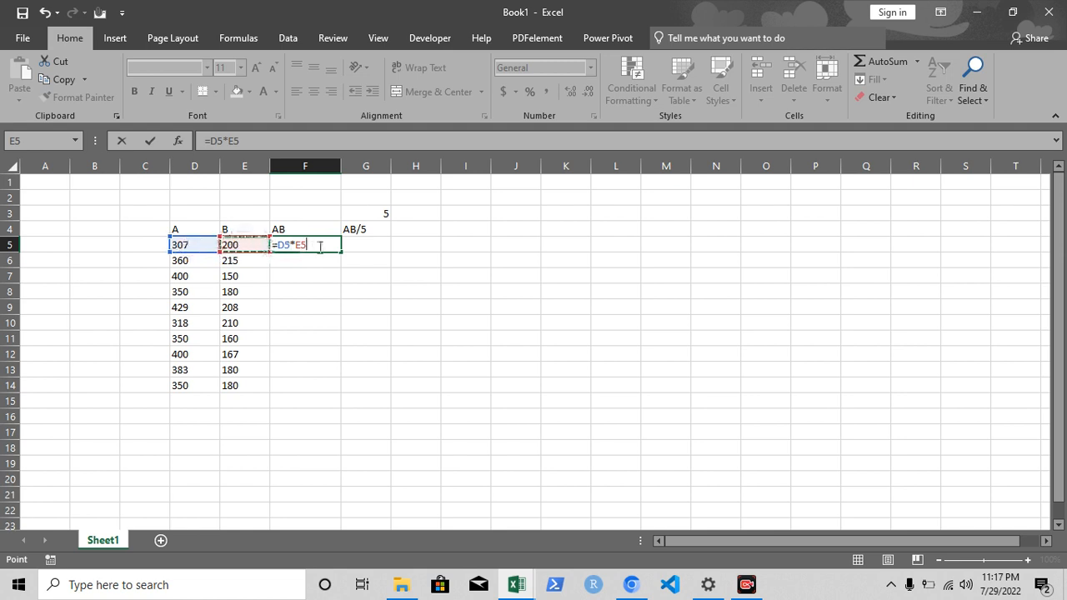
{"action": "key", "text": "Return"}
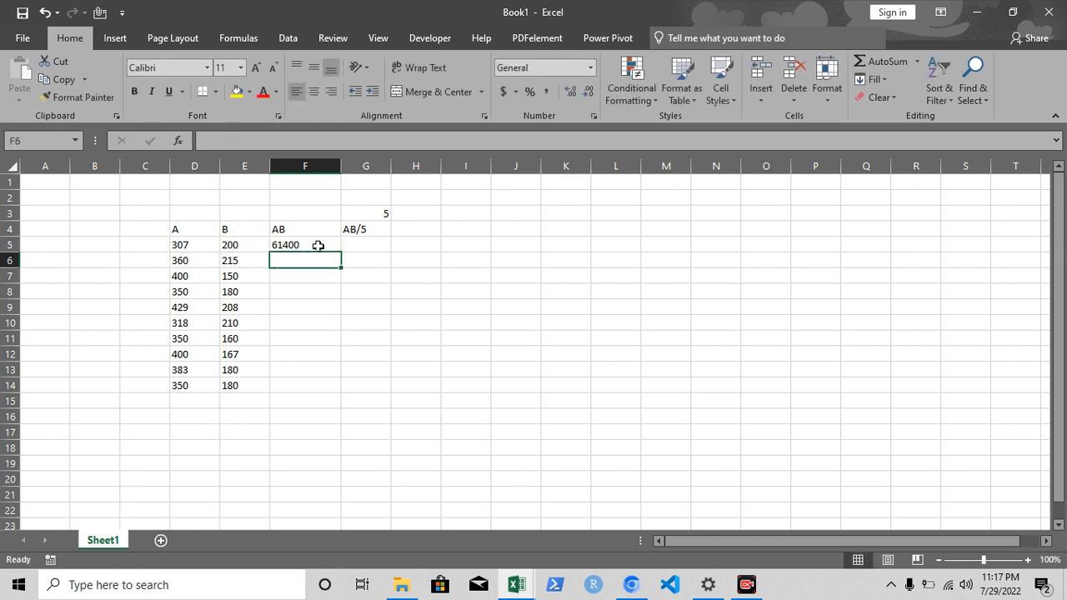
Copy the product formula from F5 to F6 and fill it down the AB column through F14
{"action": "left_click", "coordinate": [315, 244]}
{"action": "key", "text": "ctrl+c"}
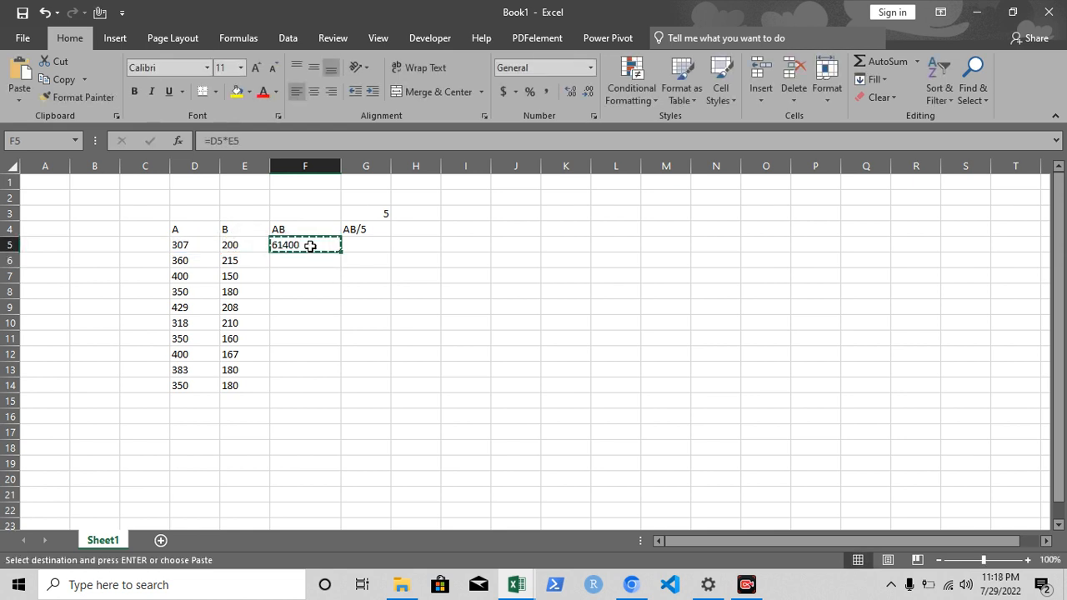
{"action": "left_click", "coordinate": [310, 260]}
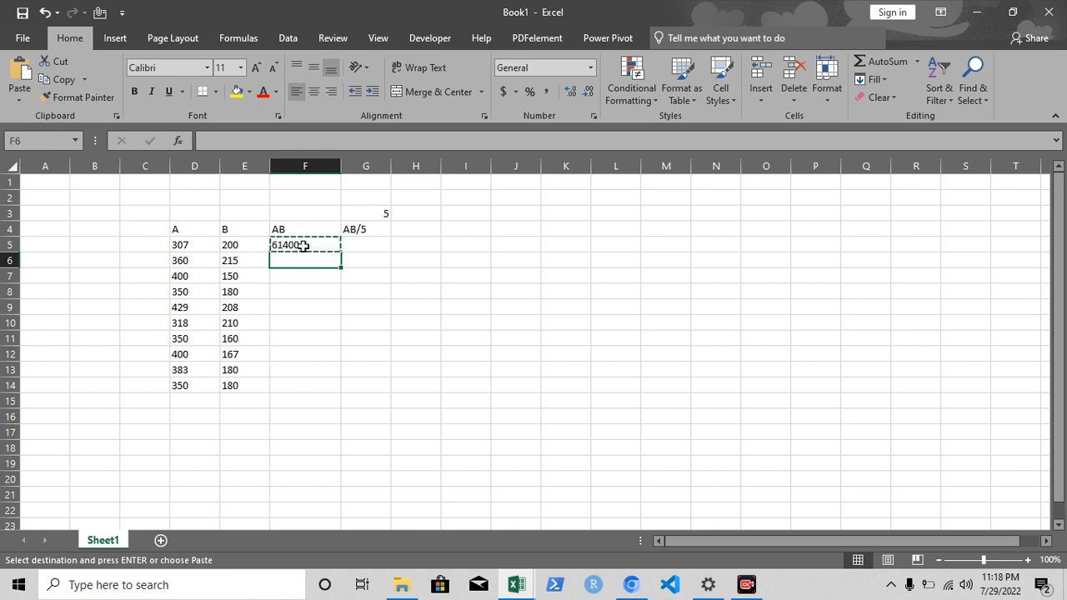
{"action": "key", "text": "ctrl+v"}
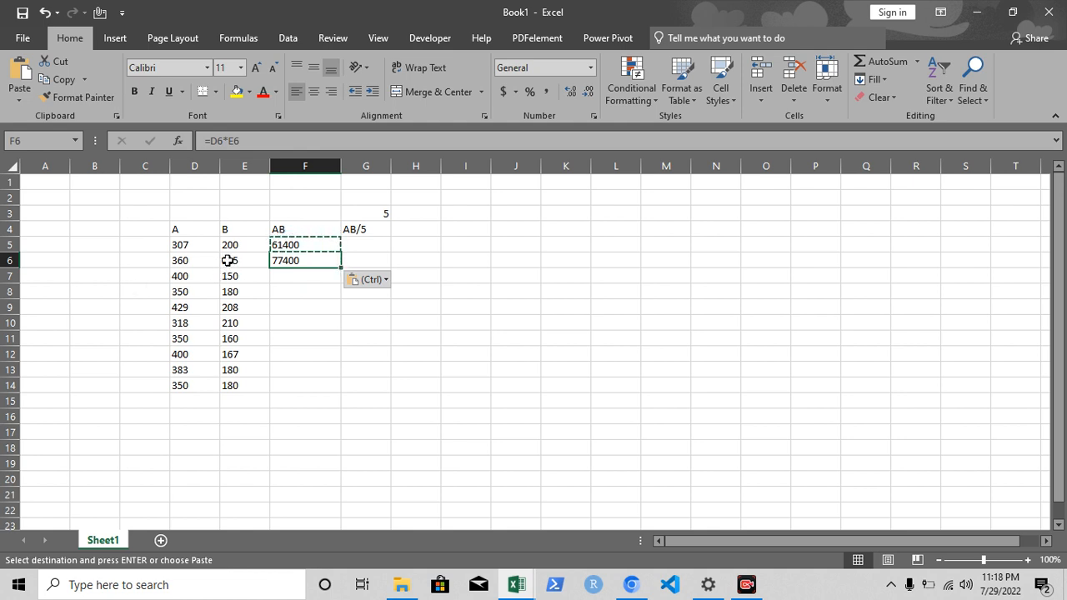
{"action": "double_click", "coordinate": [341, 268]}
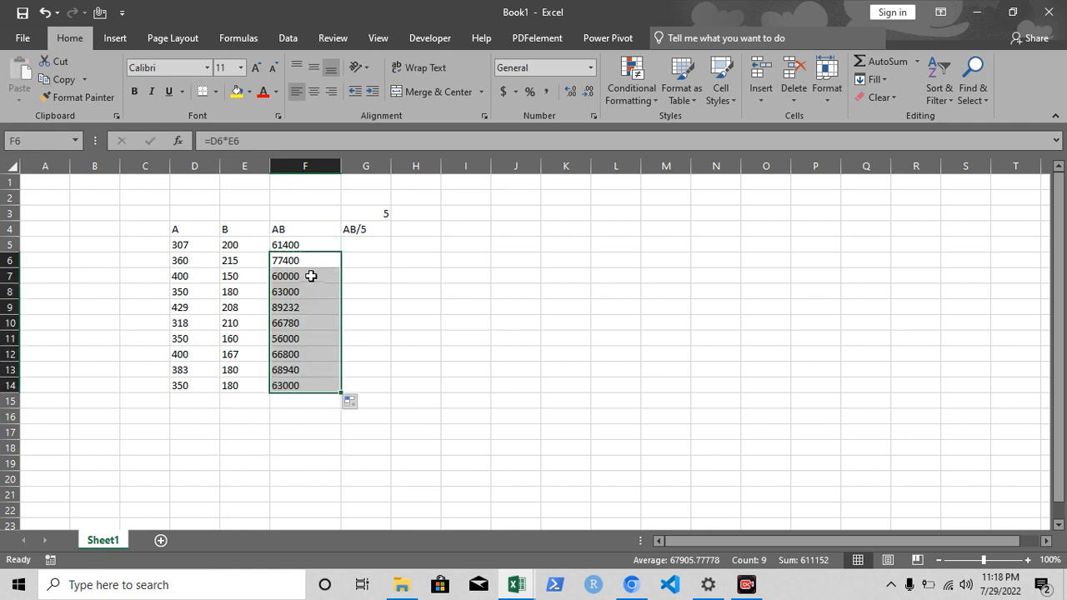
{"action": "left_click", "coordinate": [311, 276]}
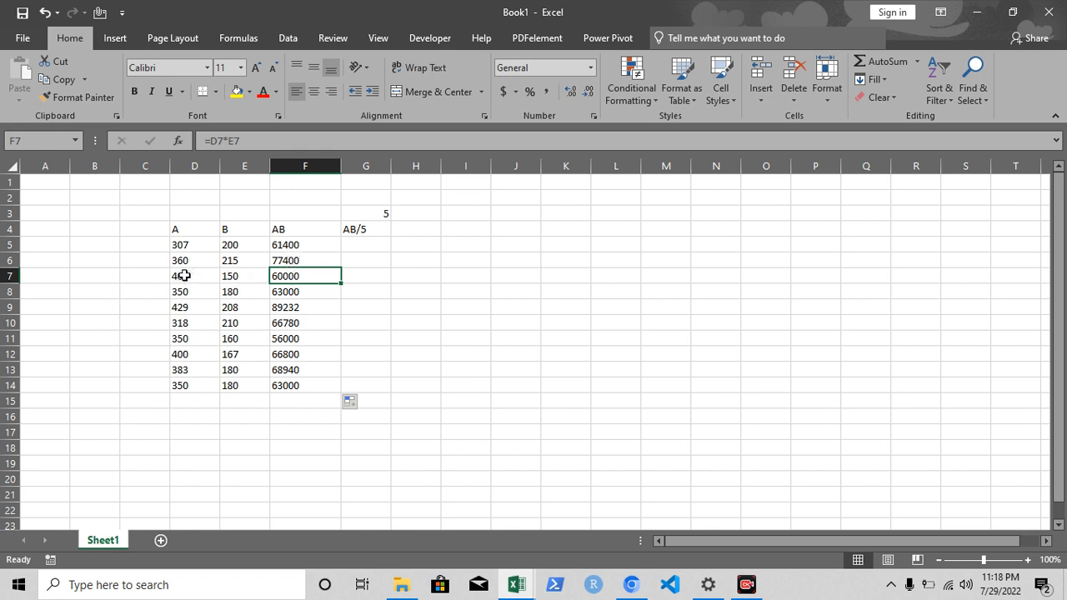
{"action": "left_click", "coordinate": [293, 292]}
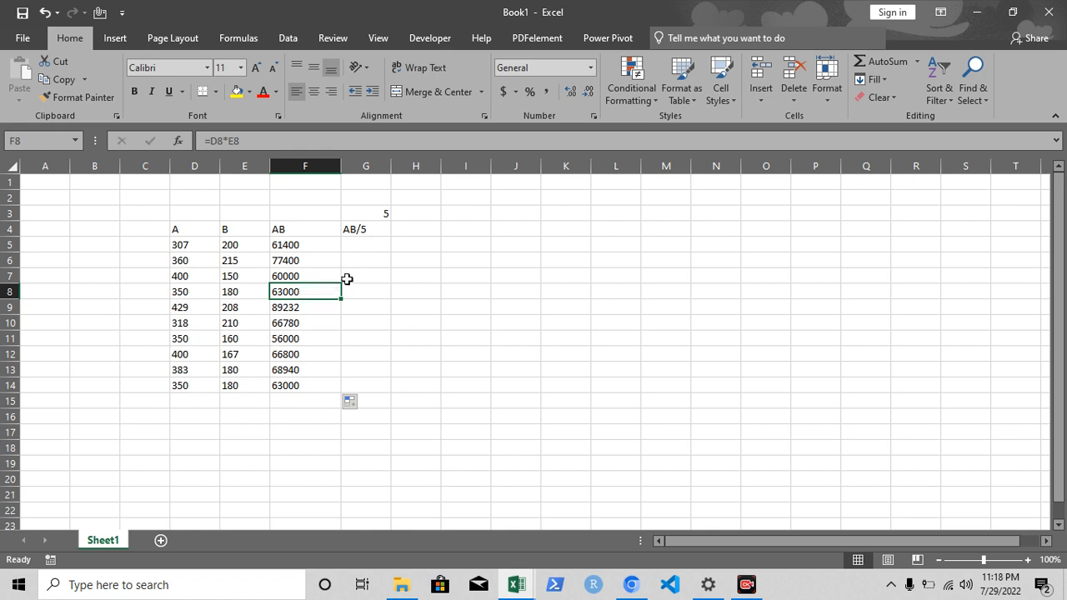
Enter the formula =F5/$G$3 in cell G5, making the reference to the divisor cell absolute
{"action": "left_click", "coordinate": [352, 244]}
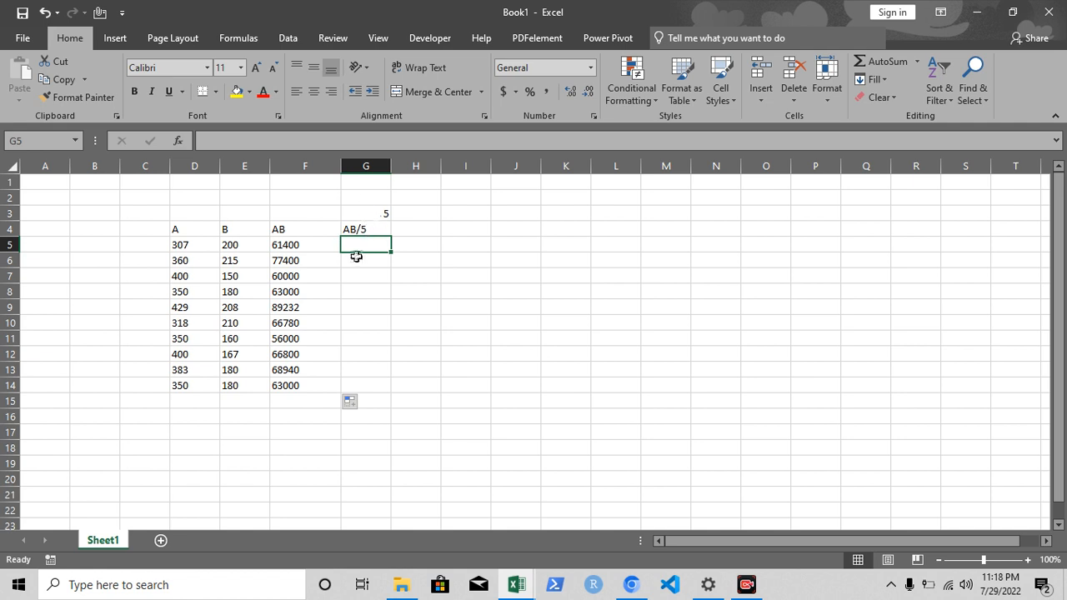
{"action": "type", "text": "="}
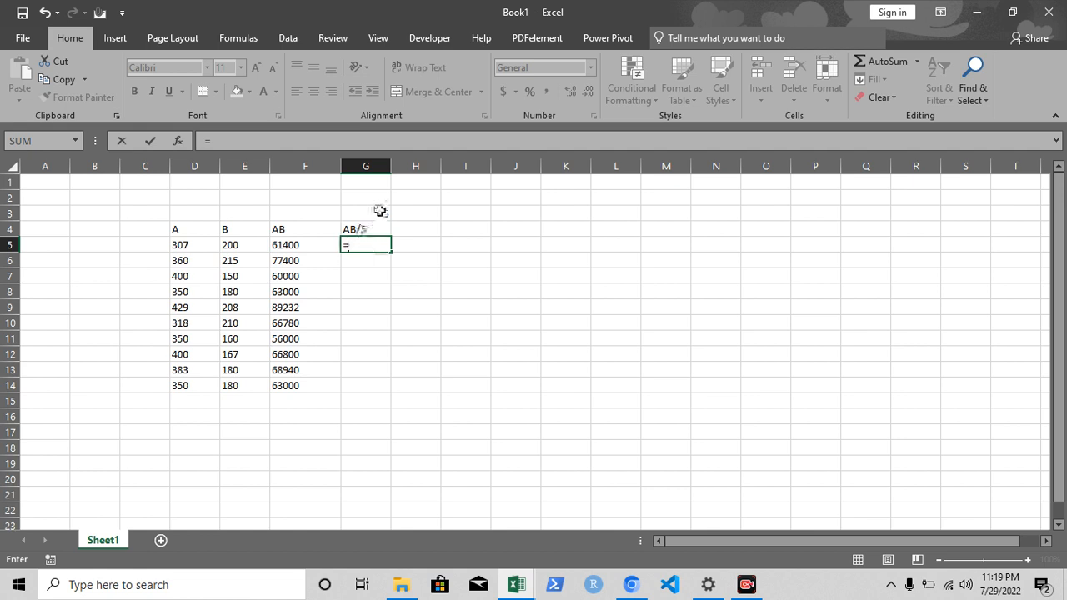
{"action": "left_click", "coordinate": [294, 245]}
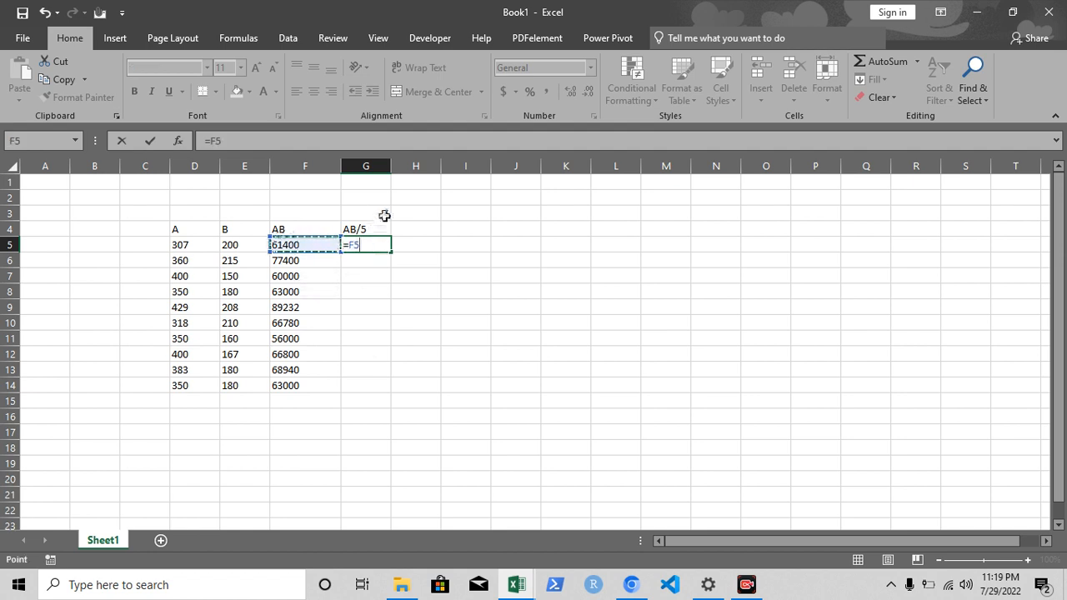
{"action": "type", "text": "/"}
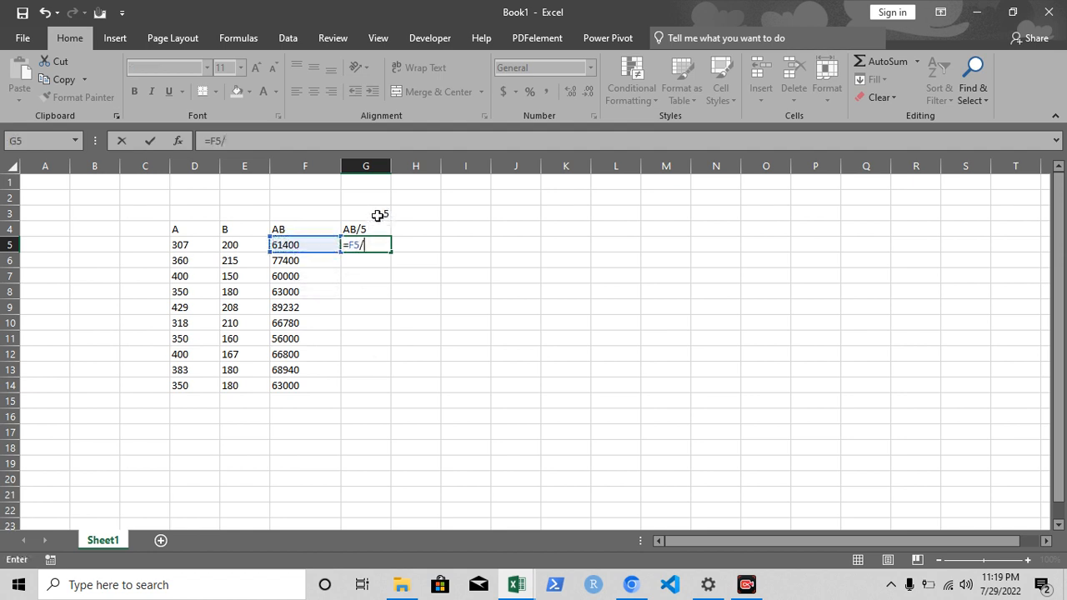
{"action": "left_click", "coordinate": [379, 215]}
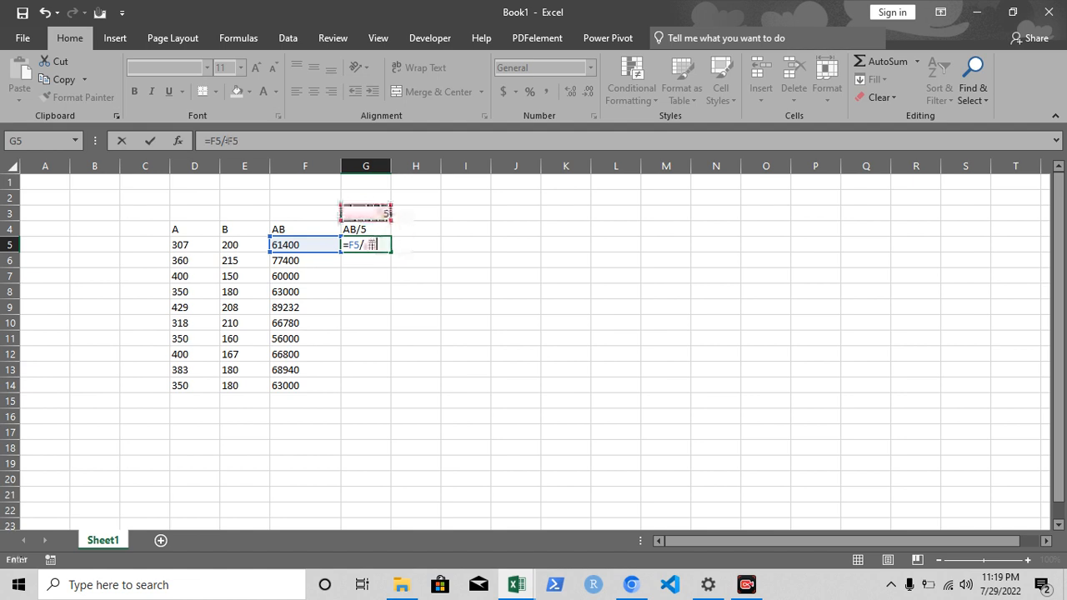
{"action": "left_click", "coordinate": [371, 244]}
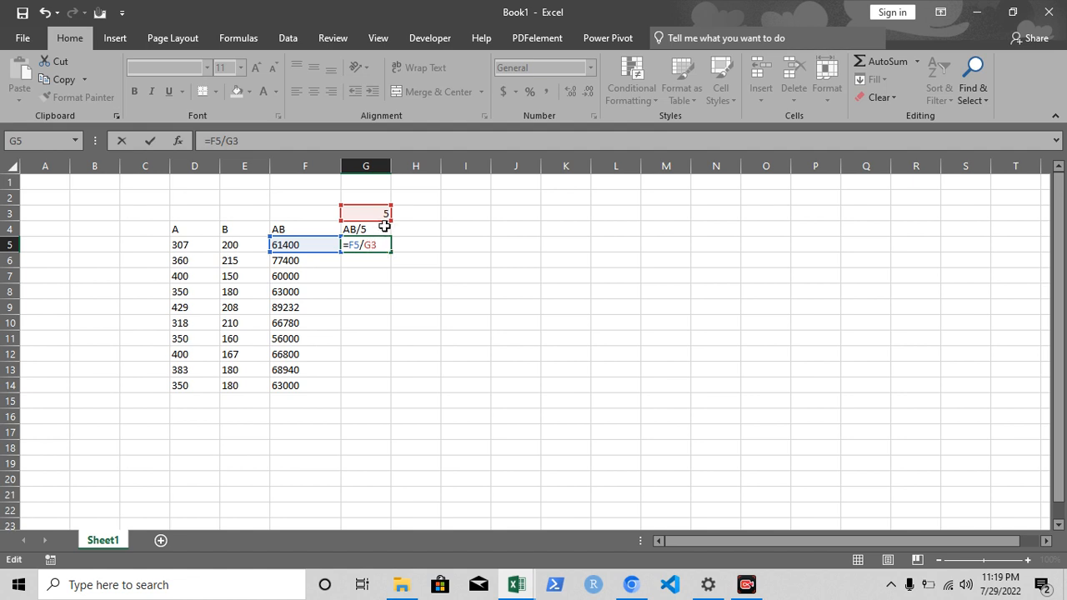
{"action": "key", "text": "F4"}
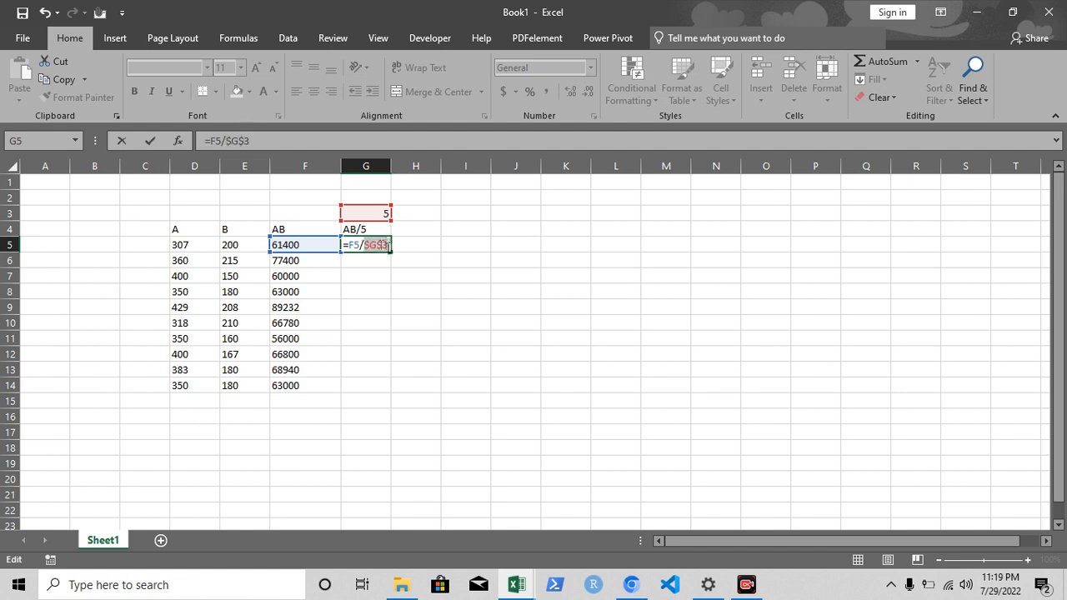
{"action": "left_click", "coordinate": [388, 248]}
{"action": "key", "text": "Return"}
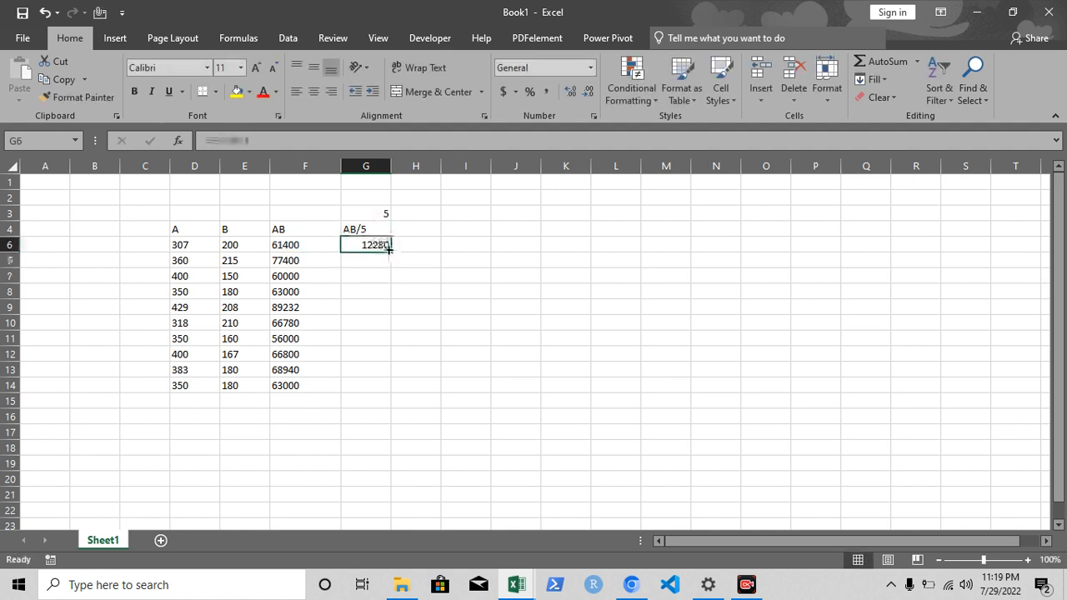
Copy the division formula from G5 into cell G6
{"action": "left_click", "coordinate": [389, 249]}
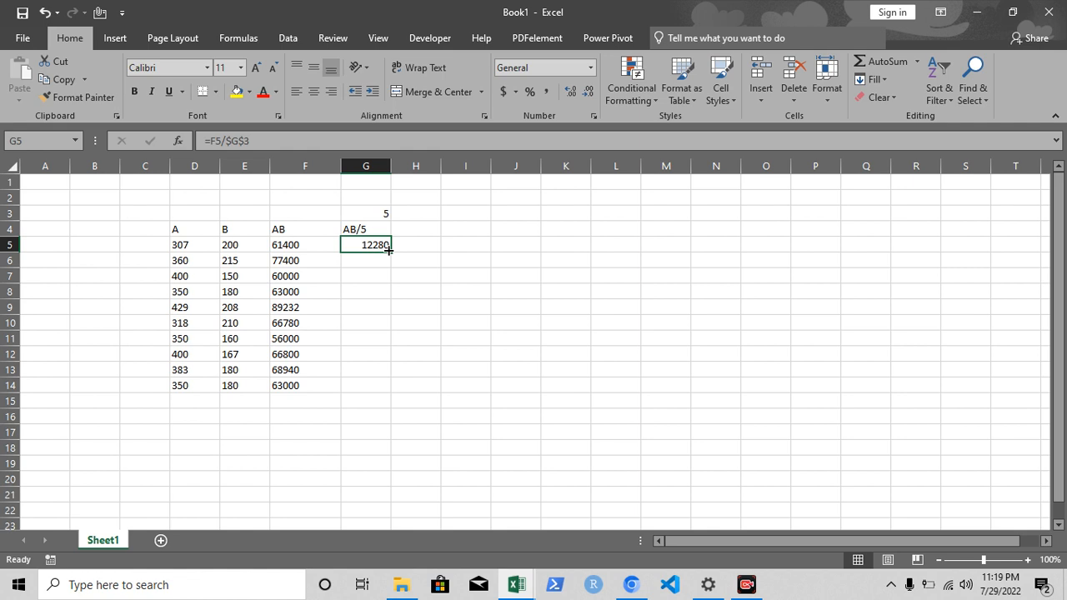
{"action": "double_click", "coordinate": [358, 245]}
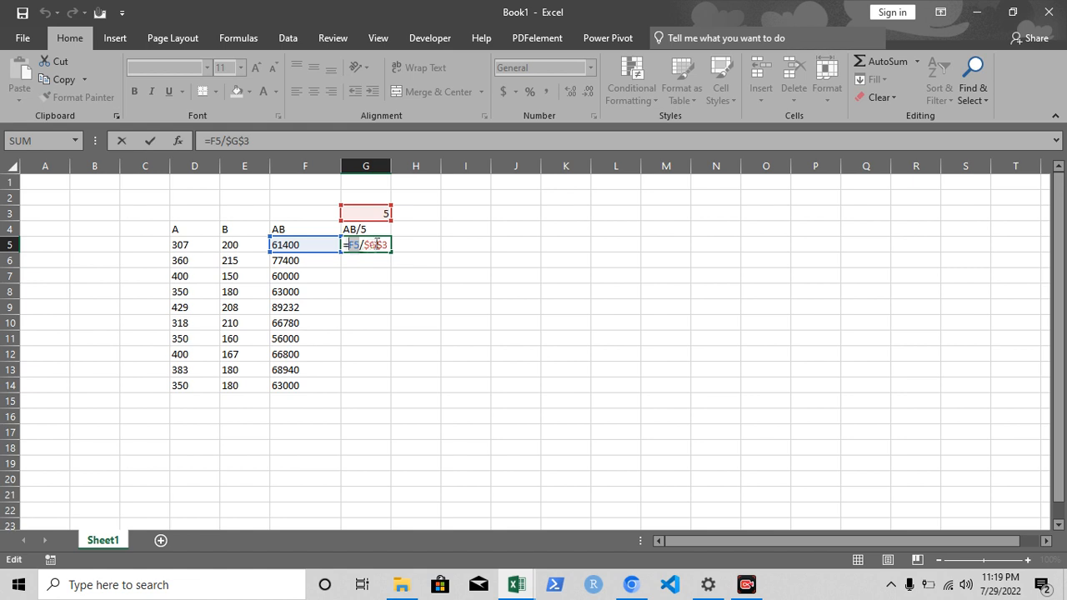
{"action": "left_click", "coordinate": [378, 244]}
{"action": "key", "text": "Return"}
{"action": "left_click_drag", "start_coordinate": [377, 245], "coordinate": [376, 254]}
{"action": "key", "text": "ctrl+c"}
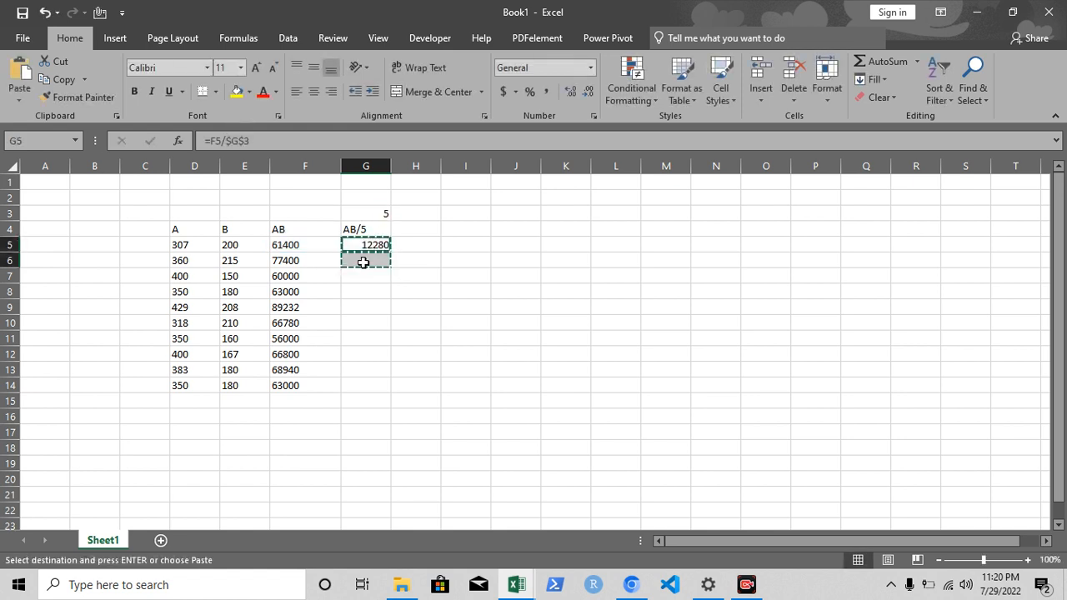
{"action": "left_click", "coordinate": [364, 262]}
{"action": "left_click", "coordinate": [357, 247]}
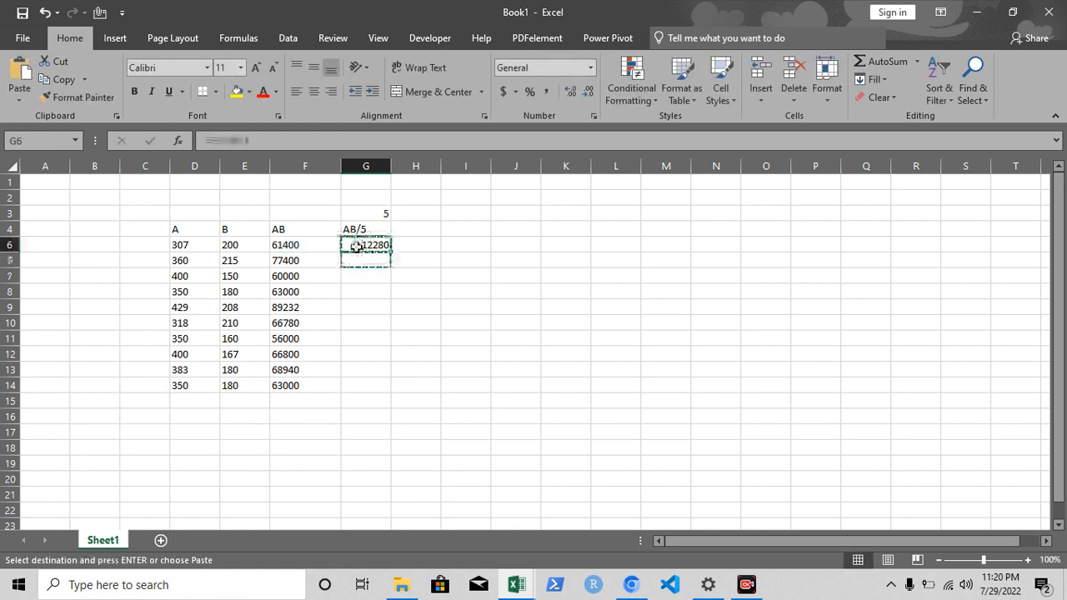
{"action": "left_click", "coordinate": [361, 262]}
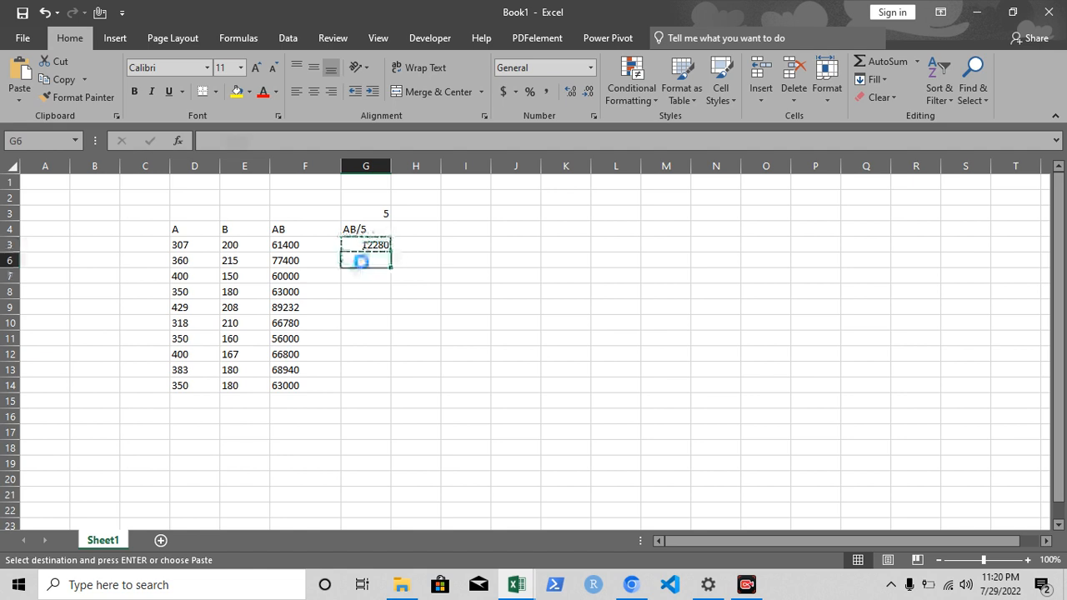
{"action": "key", "text": "ctrl+v"}
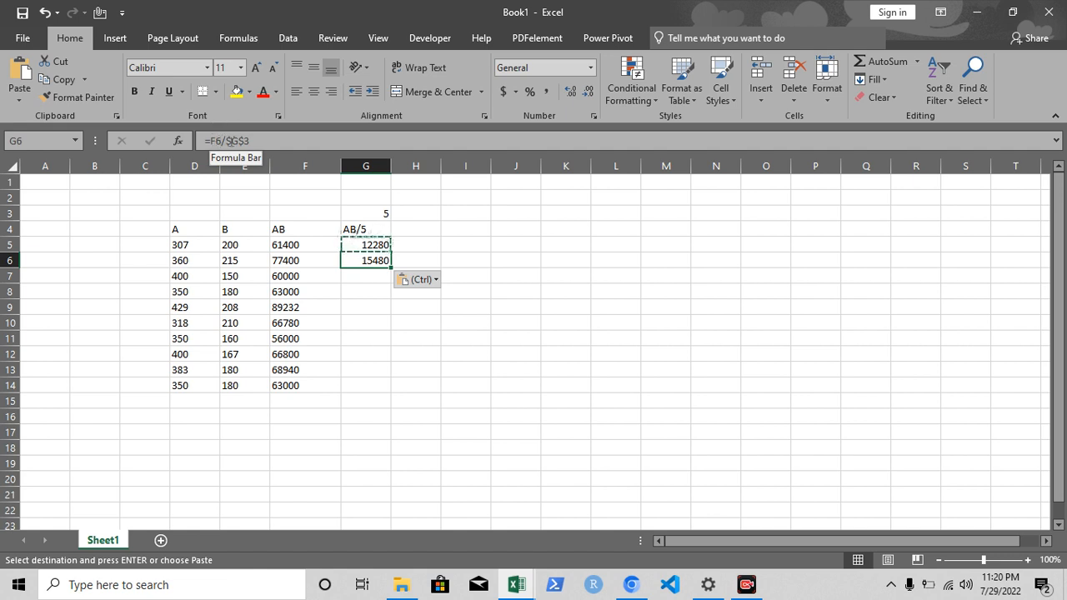
Examine the relative and absolute cell references in the copied formula in G6
{"action": "left_click", "coordinate": [242, 141]}
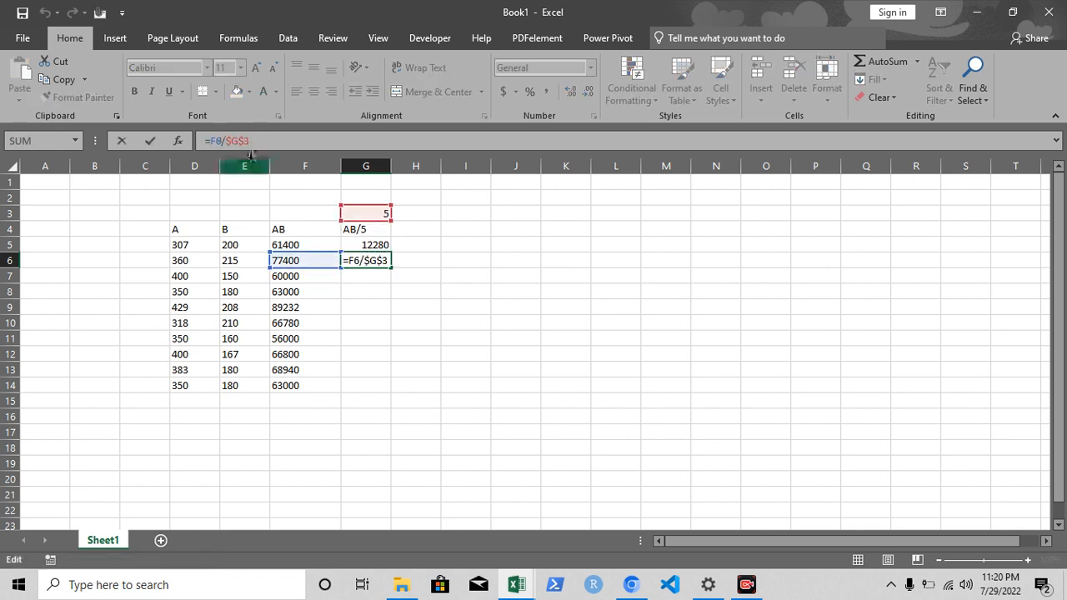
{"action": "key", "text": "Left"}
{"action": "key", "text": "Left"}
{"action": "key", "text": "Left"}
{"action": "key", "text": "Left"}
{"action": "key", "text": "Left"}
{"action": "double_click", "coordinate": [380, 261]}
{"action": "key", "text": "Return"}
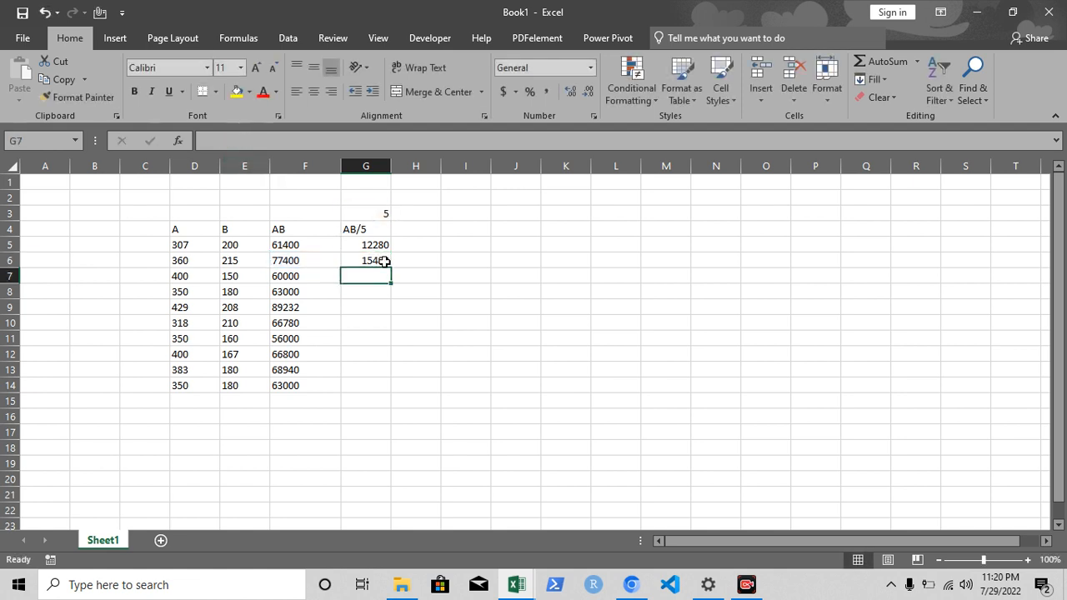
{"action": "left_click", "coordinate": [385, 262]}
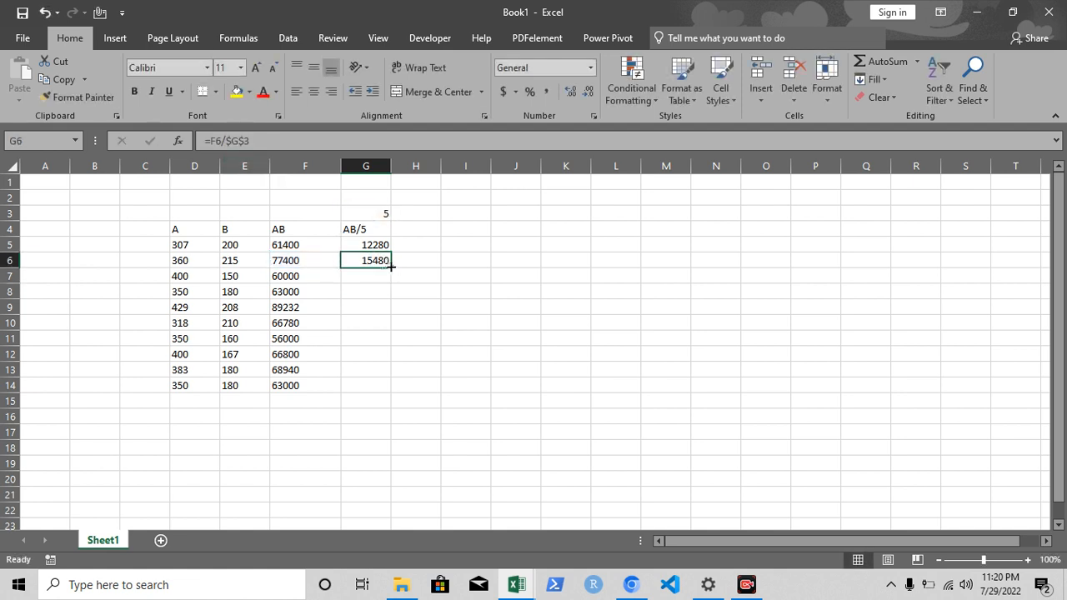
Fill the division formula from G6 down the AB/5 column through G14
{"action": "double_click", "coordinate": [391, 267]}
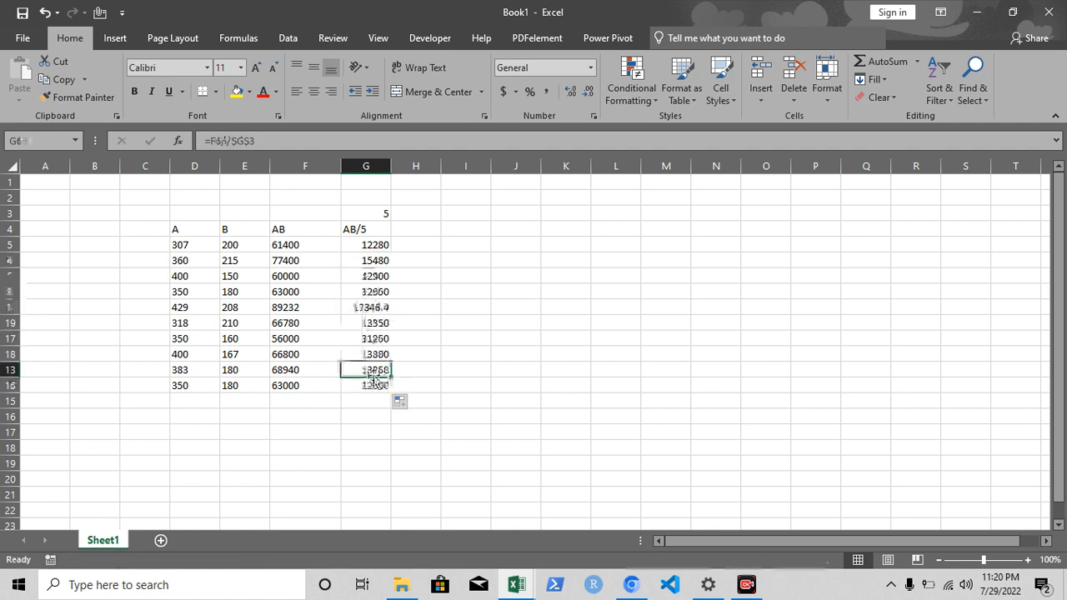
{"action": "left_click", "coordinate": [374, 384]}
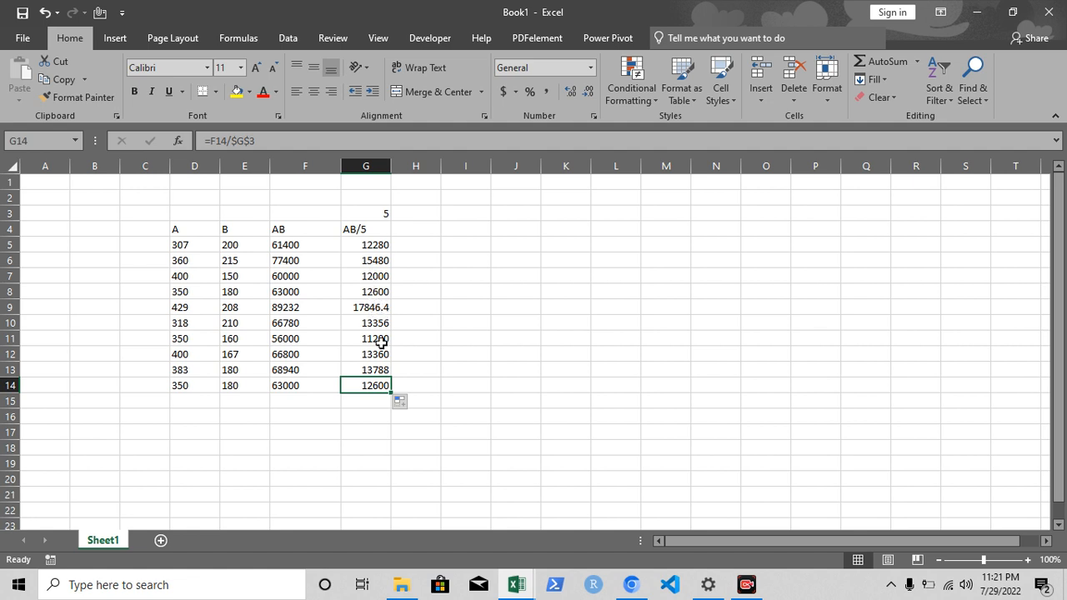
Enter the formula =SUM(D5:E5) in cell H5 to add the A and B values of that row
{"action": "left_click", "coordinate": [413, 249]}
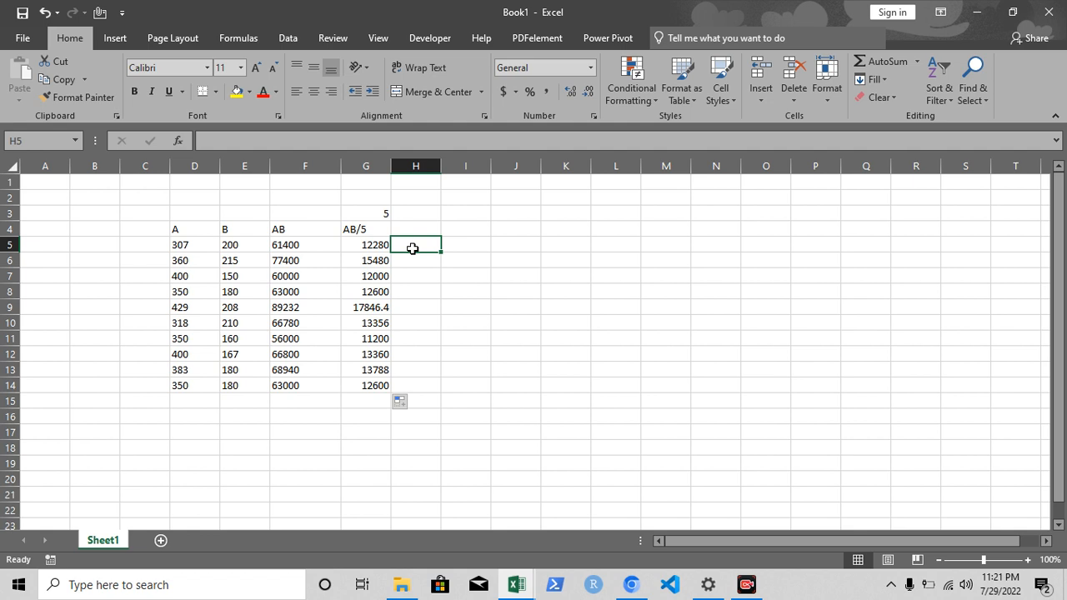
{"action": "type", "text": "="}
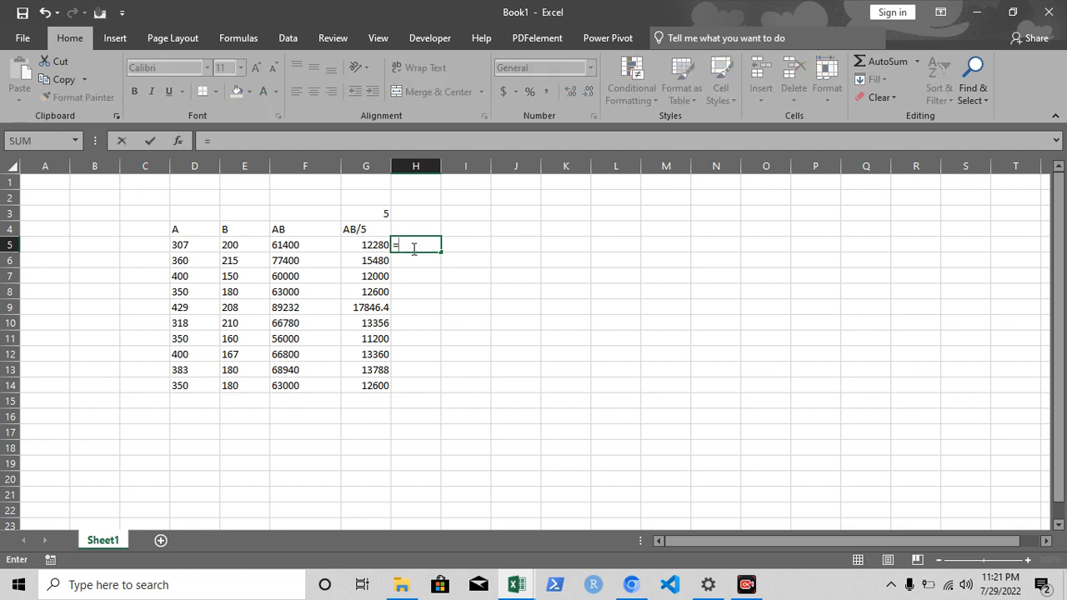
{"action": "type", "text": "sum"}
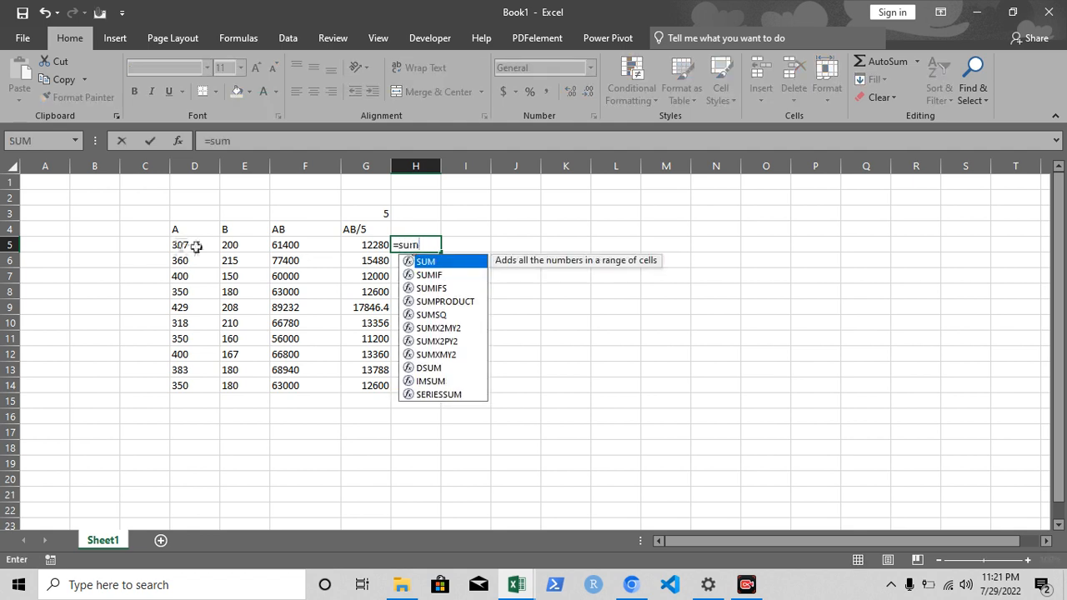
{"action": "left_click_drag", "start_coordinate": [183, 245], "coordinate": [234, 247]}
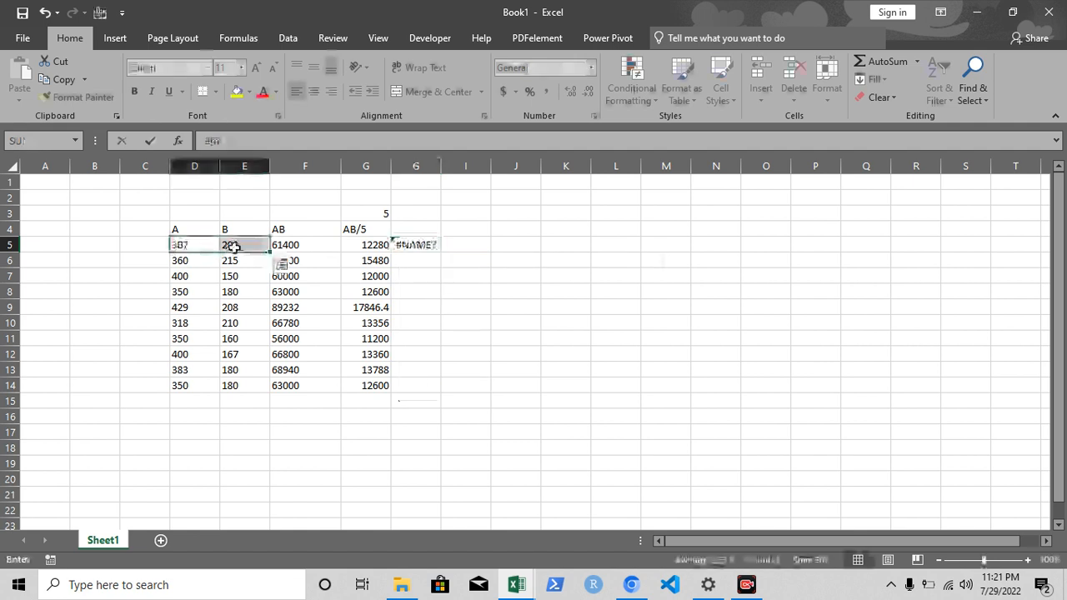
{"action": "double_click", "coordinate": [427, 246]}
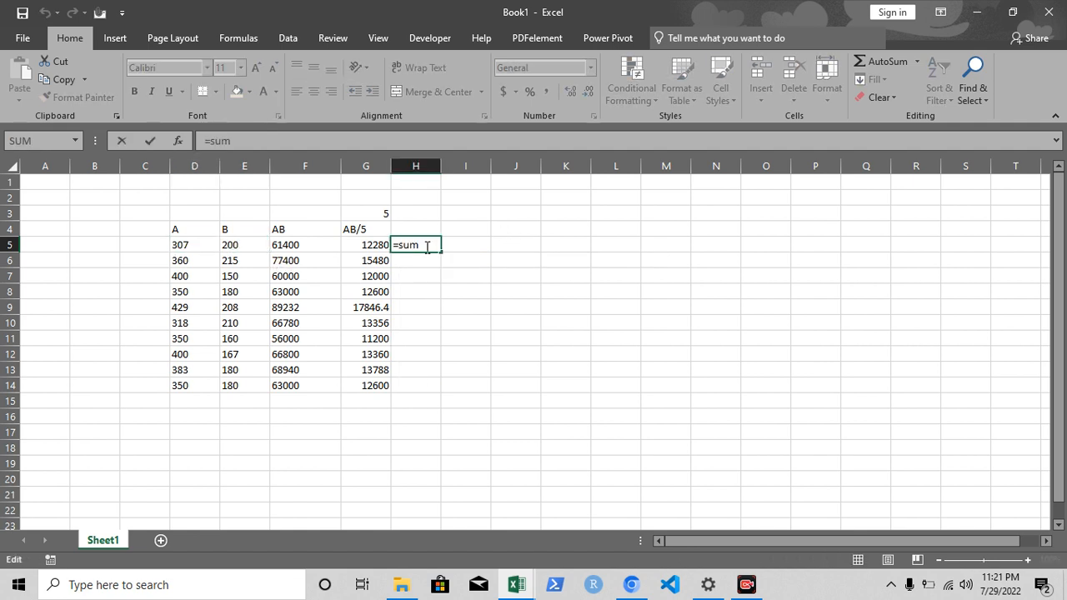
{"action": "key", "text": "BackSpace"}
{"action": "key", "text": "BackSpace"}
{"action": "key", "text": "BackSpace"}
{"action": "type", "text": "sum("}
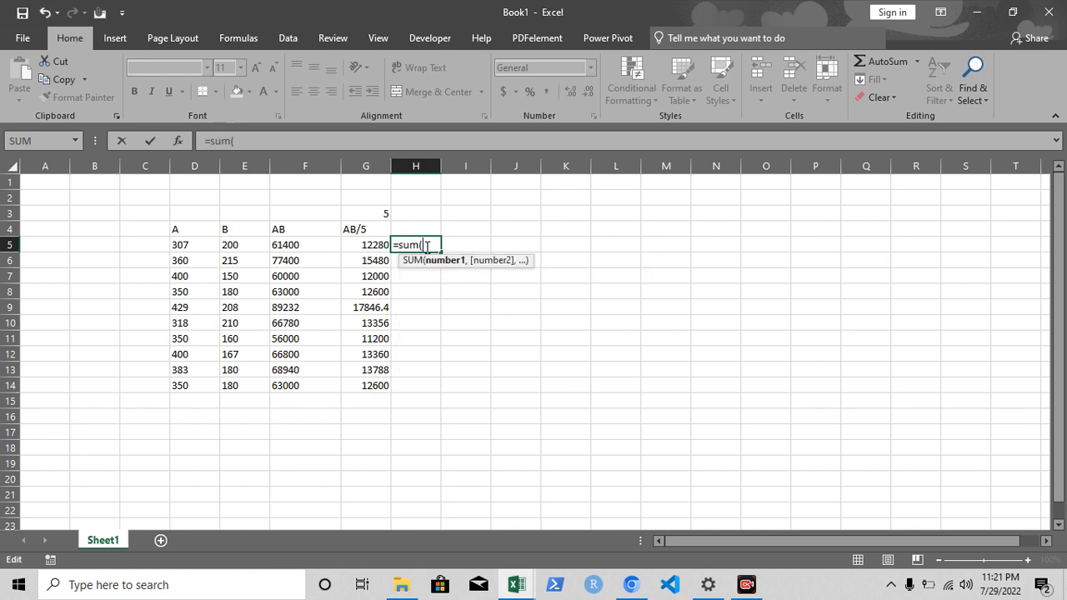
{"action": "left_click_drag", "start_coordinate": [184, 247], "coordinate": [250, 247]}
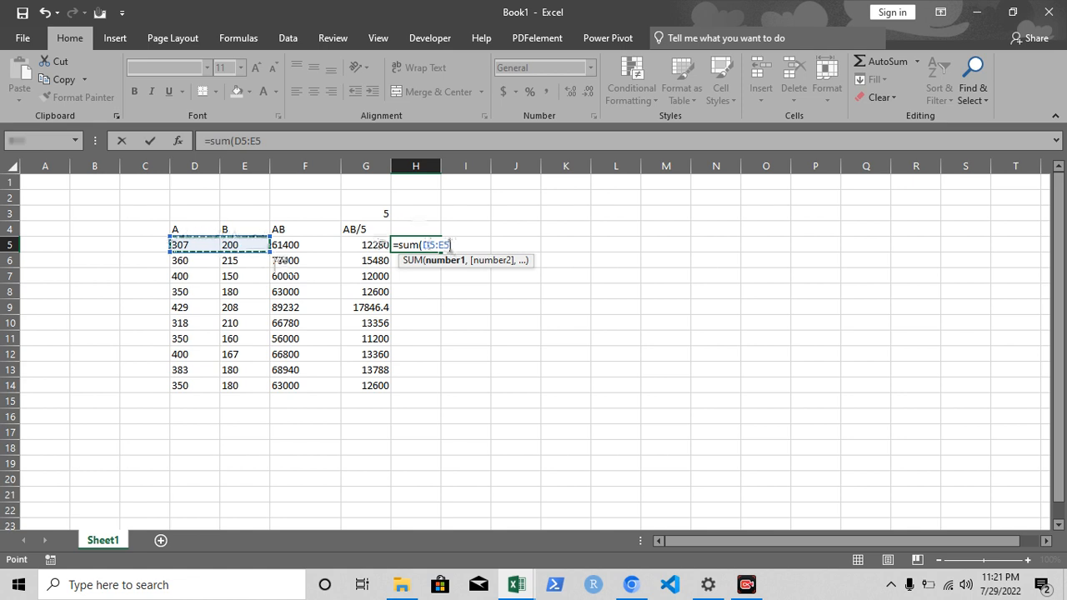
{"action": "type", "text": ")"}
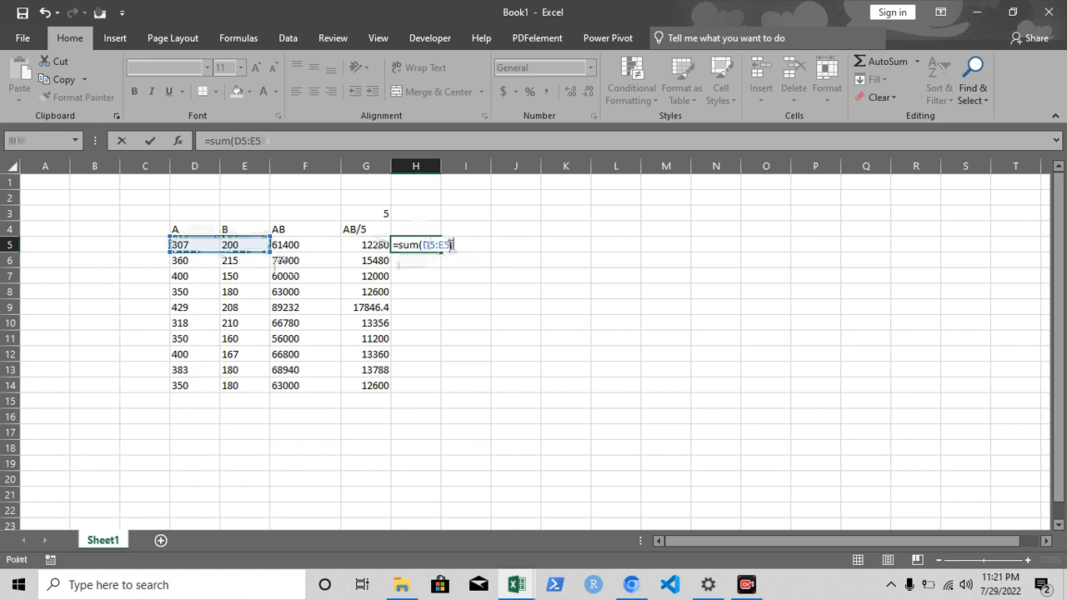
{"action": "key", "text": "Return"}
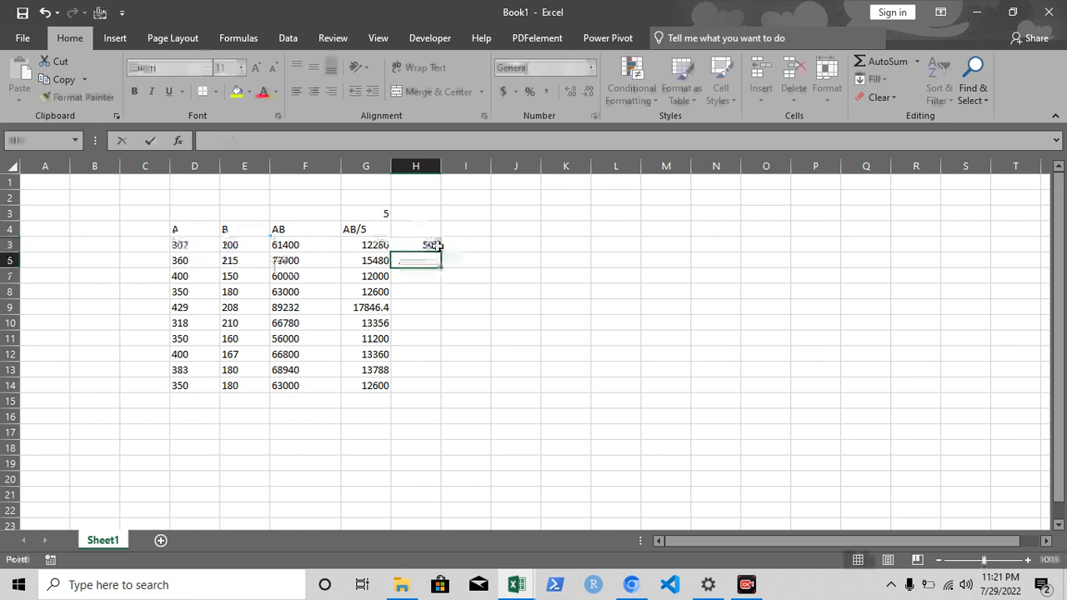
Fill the sum formula from H5 down through H14 and check the relative references in the copied formulas
{"action": "left_click", "coordinate": [435, 245]}
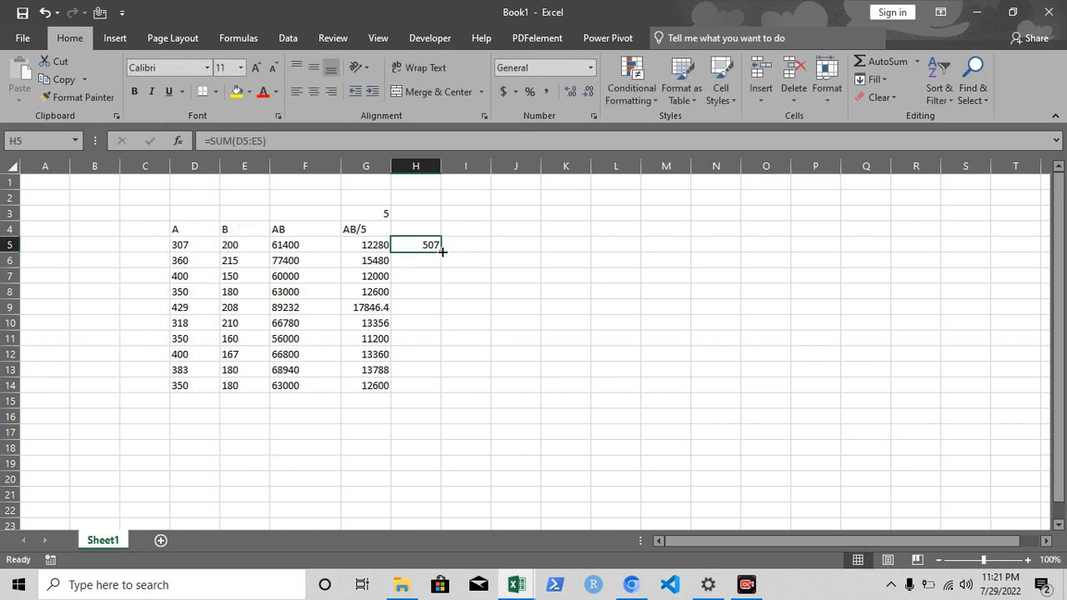
{"action": "double_click", "coordinate": [441, 251]}
{"action": "left_click", "coordinate": [420, 267]}
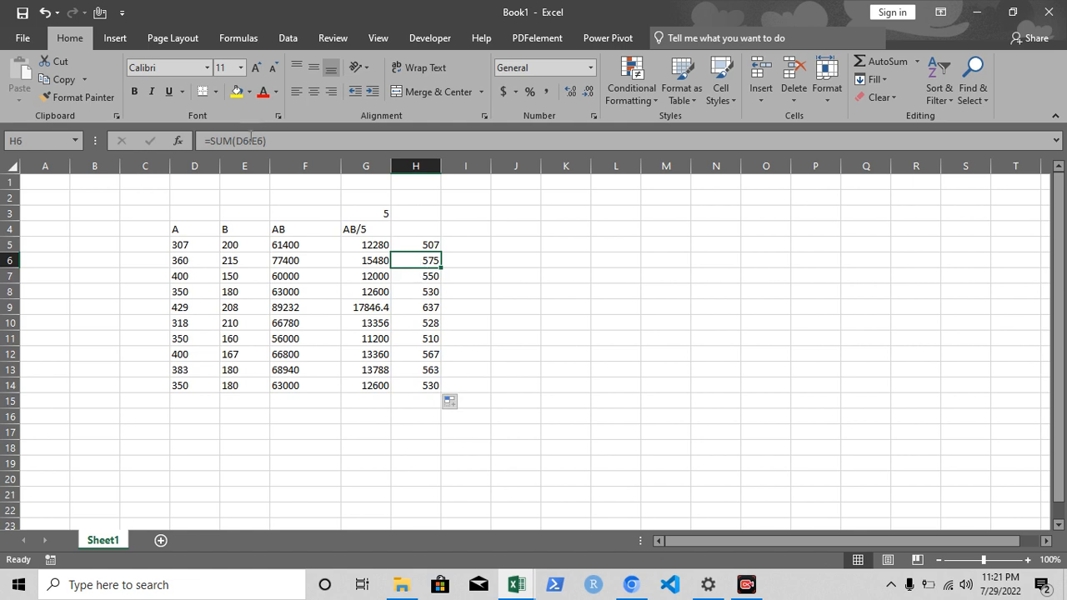
{"action": "left_click", "coordinate": [426, 245]}
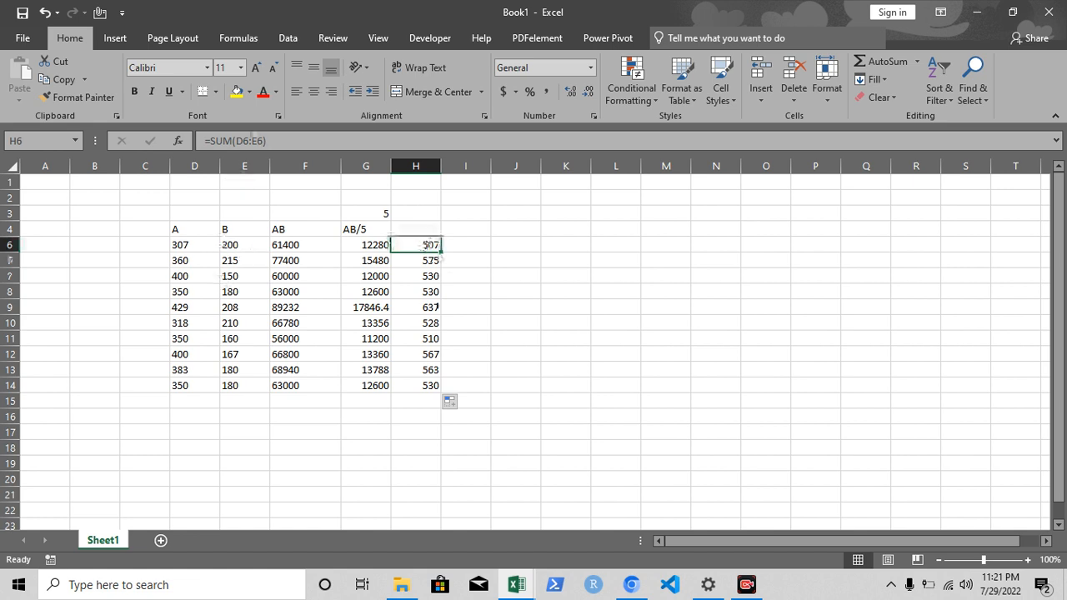
{"action": "left_click", "coordinate": [420, 260]}
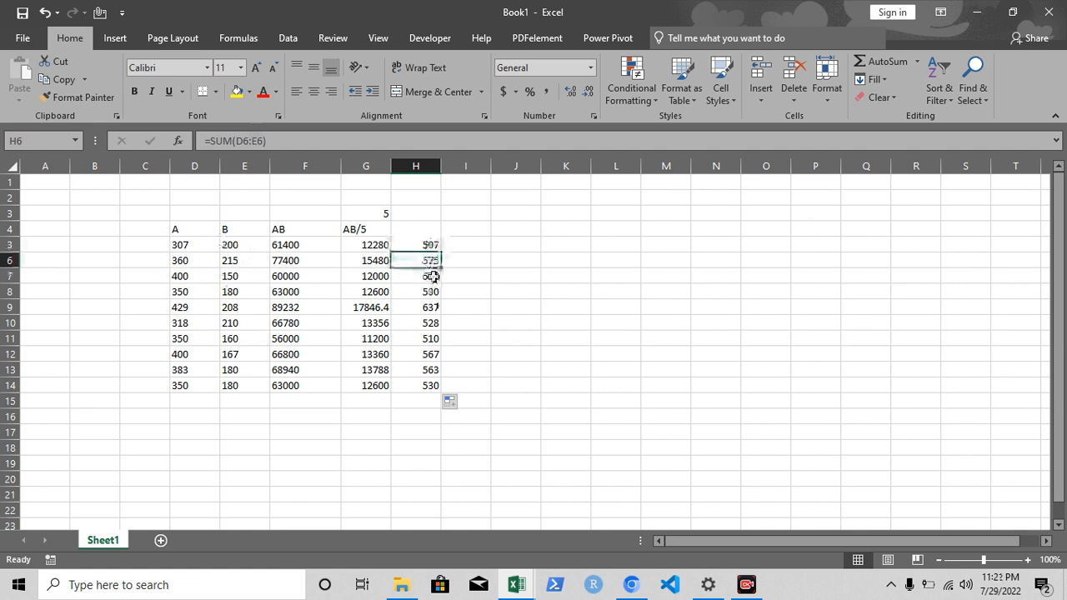
{"action": "left_click", "coordinate": [431, 276]}
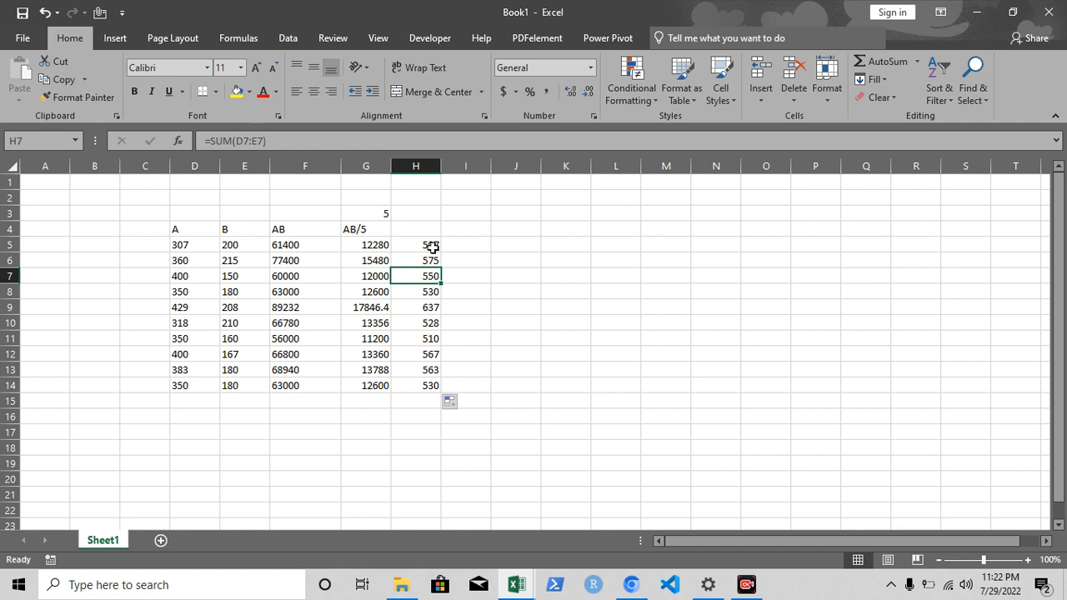
{"action": "left_click", "coordinate": [432, 247]}
Enter a SUM formula in cell I5 that adds G5 and G3
{"action": "left_click", "coordinate": [454, 246]}
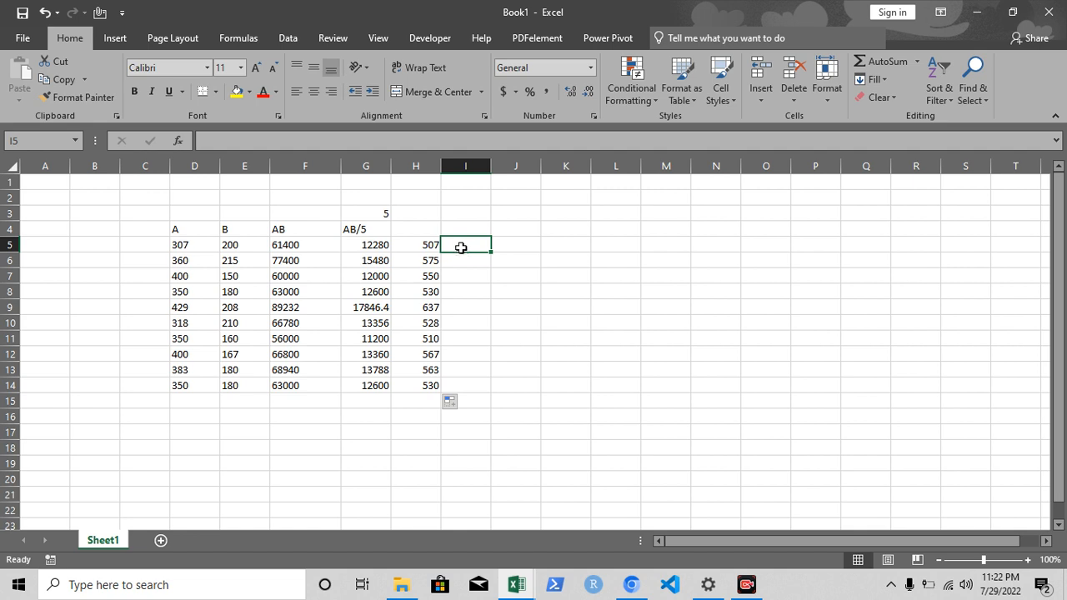
{"action": "type", "text": "=sum"}
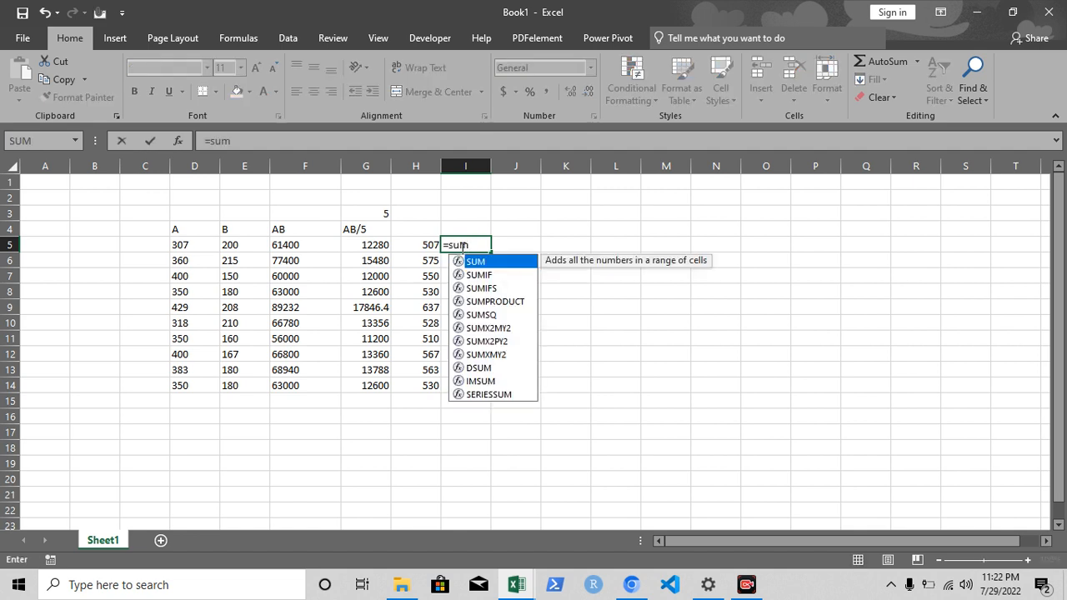
{"action": "type", "text": "("}
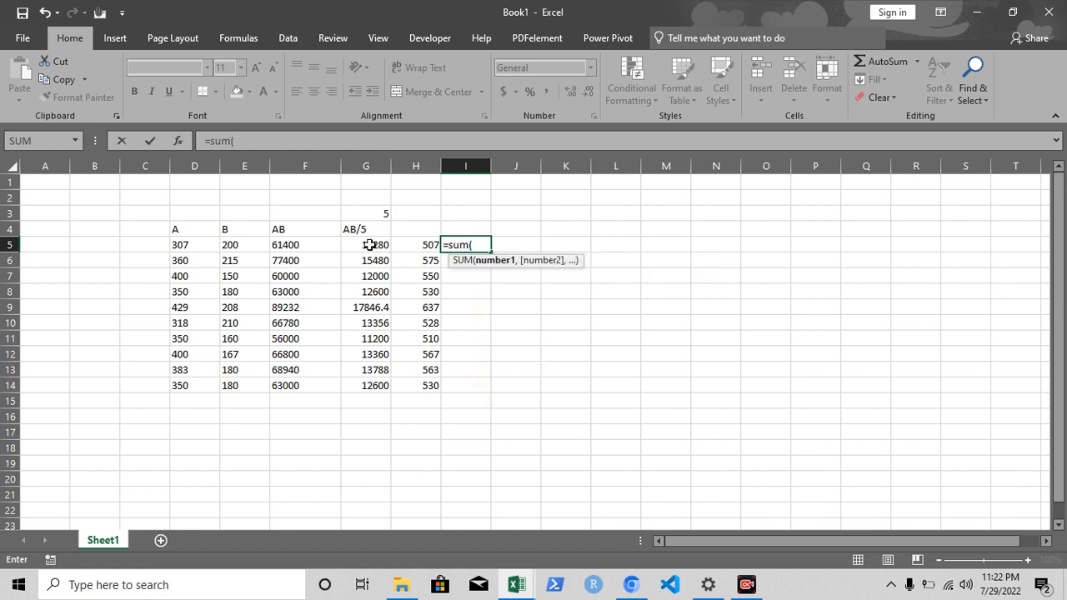
{"action": "left_click", "coordinate": [369, 244]}
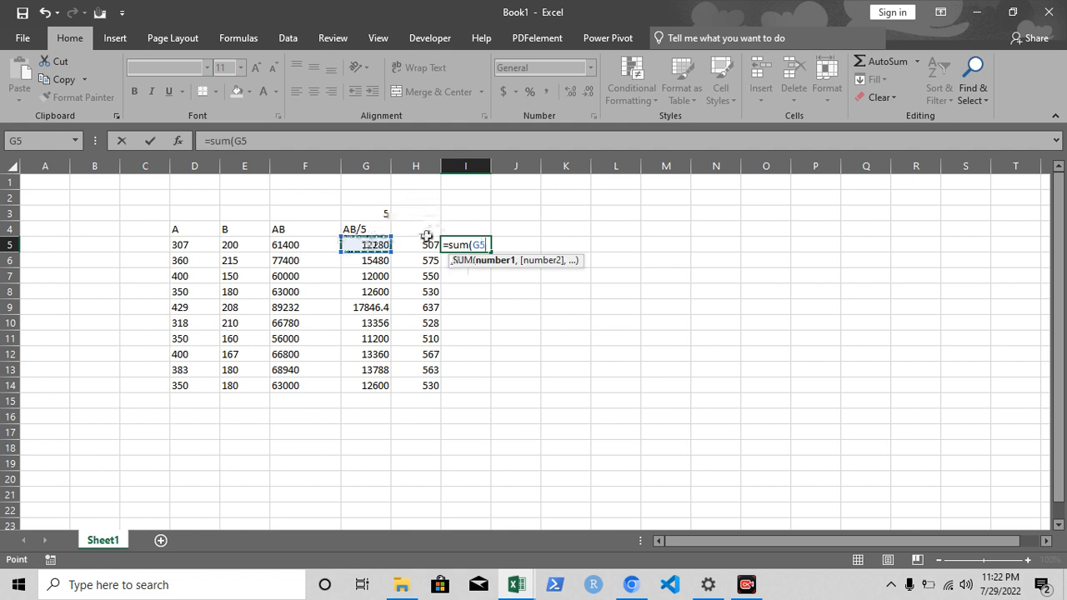
{"action": "type", "text": ","}
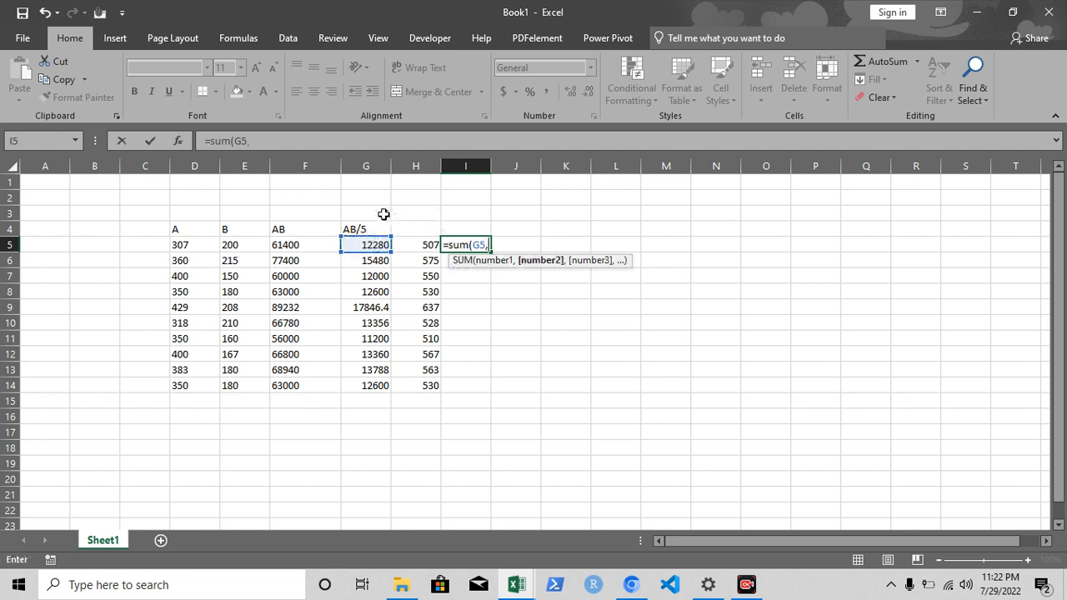
{"action": "left_click", "coordinate": [383, 215]}
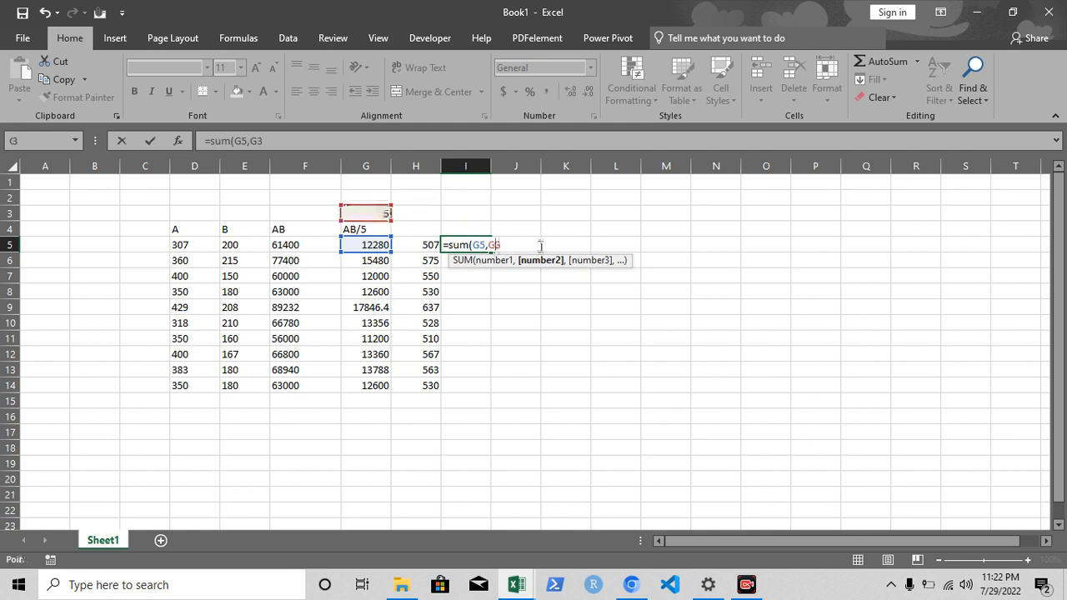
{"action": "key", "text": "Return"}
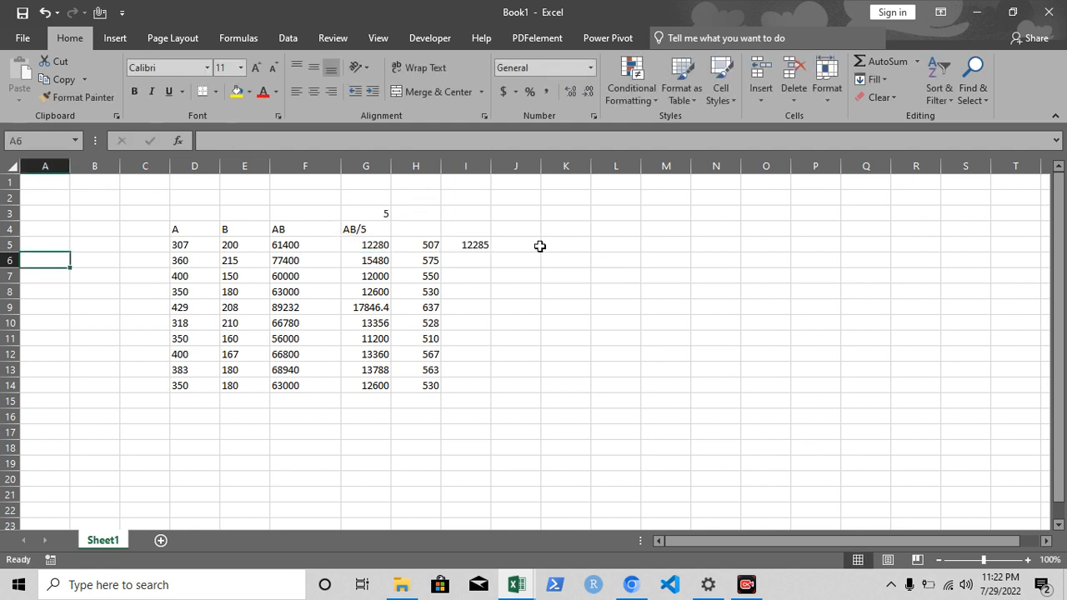
Make the G3 reference in the I5 formula absolute, giving =SUM(G5,$G$3)
{"action": "left_click", "coordinate": [479, 245]}
{"action": "double_click", "coordinate": [480, 245]}
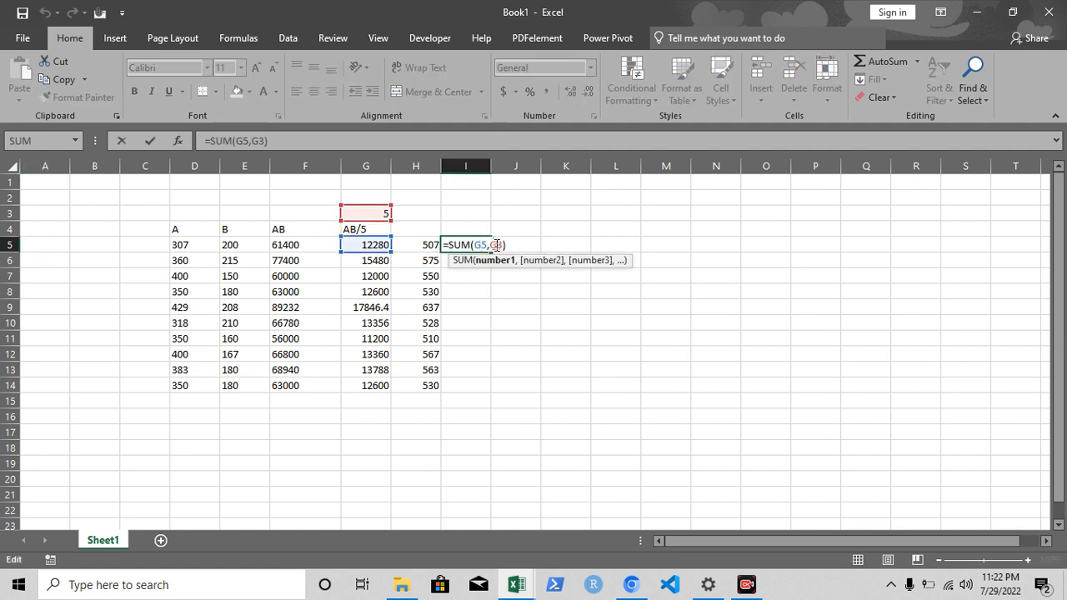
{"action": "double_click", "coordinate": [496, 245]}
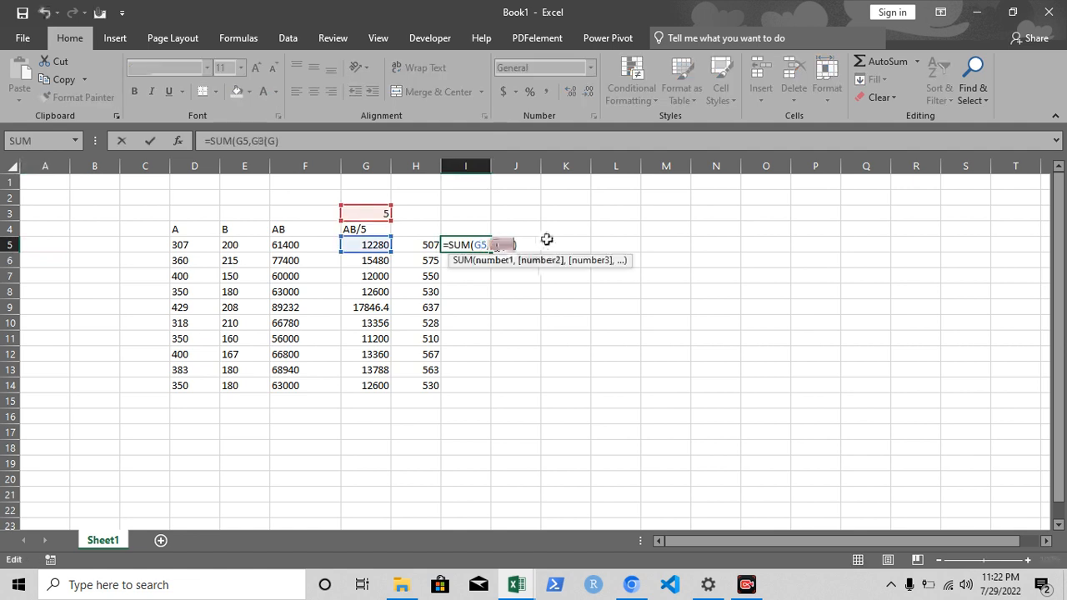
{"action": "key", "text": "Return"}
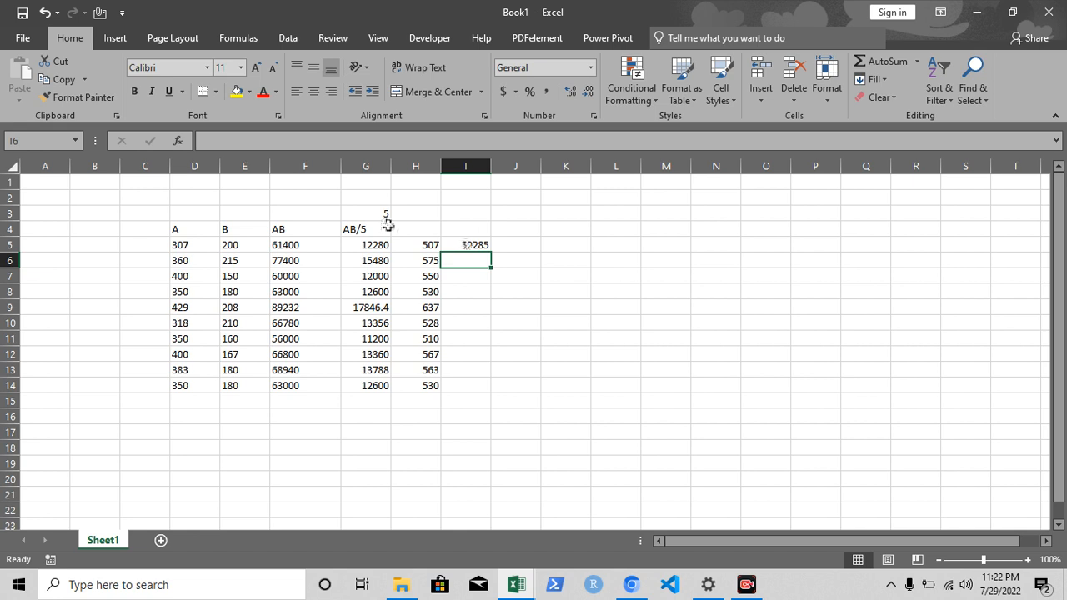
Fill the formula from I5 down through I14 and check the references in the copied formulas
{"action": "left_click", "coordinate": [471, 244]}
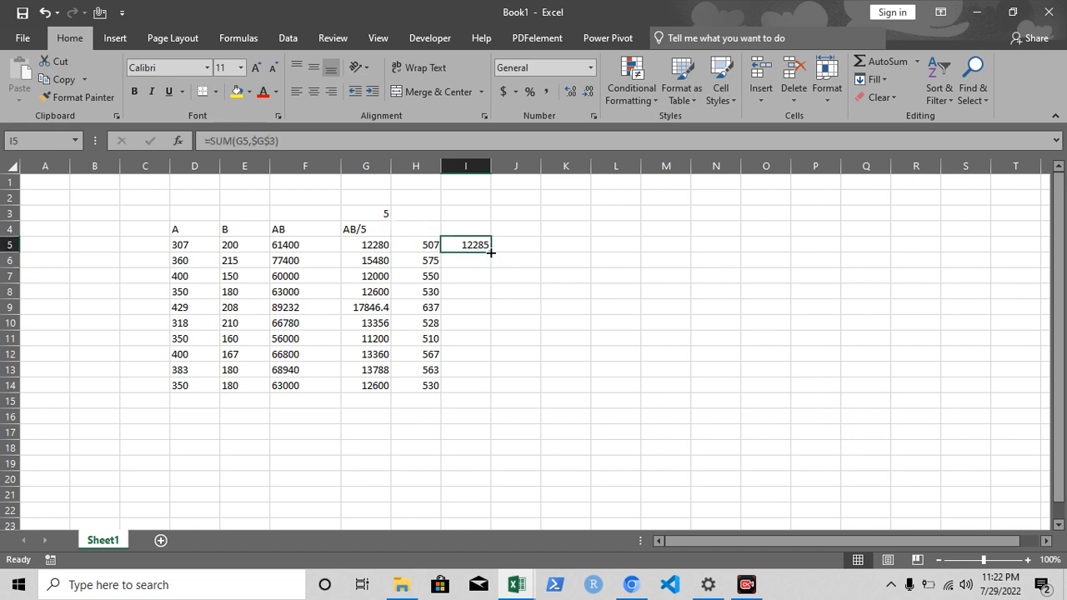
{"action": "double_click", "coordinate": [490, 253]}
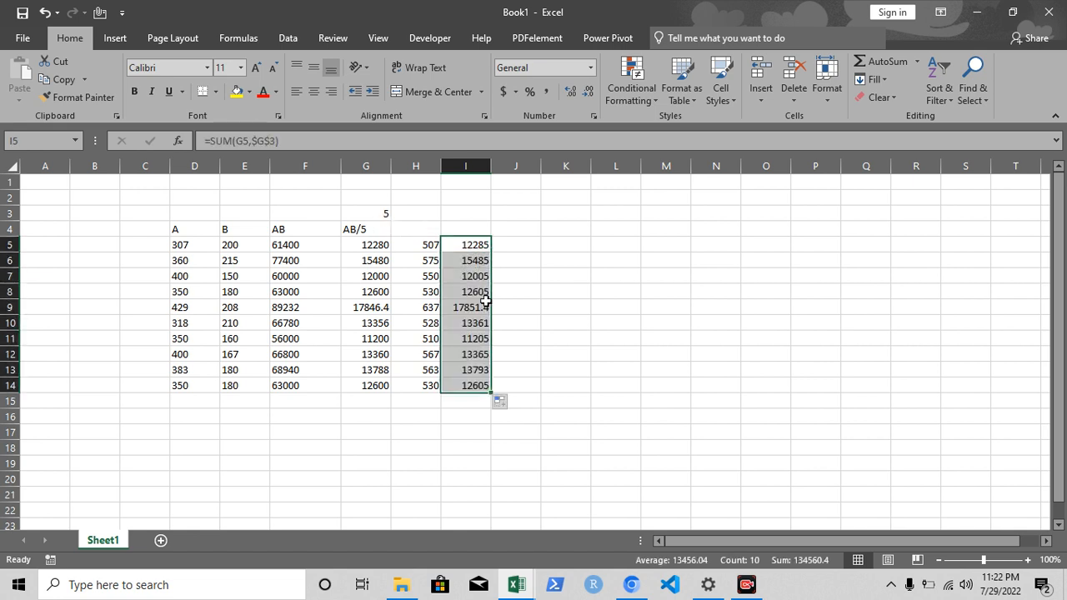
{"action": "left_click", "coordinate": [473, 262]}
{"action": "left_click", "coordinate": [470, 276]}
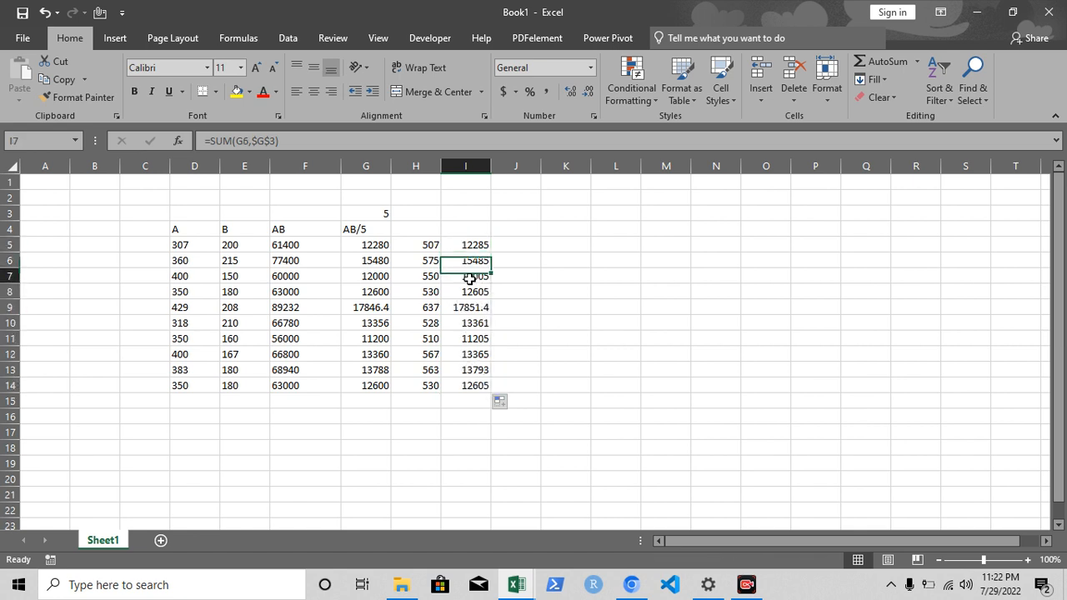
{"action": "left_click", "coordinate": [469, 292]}
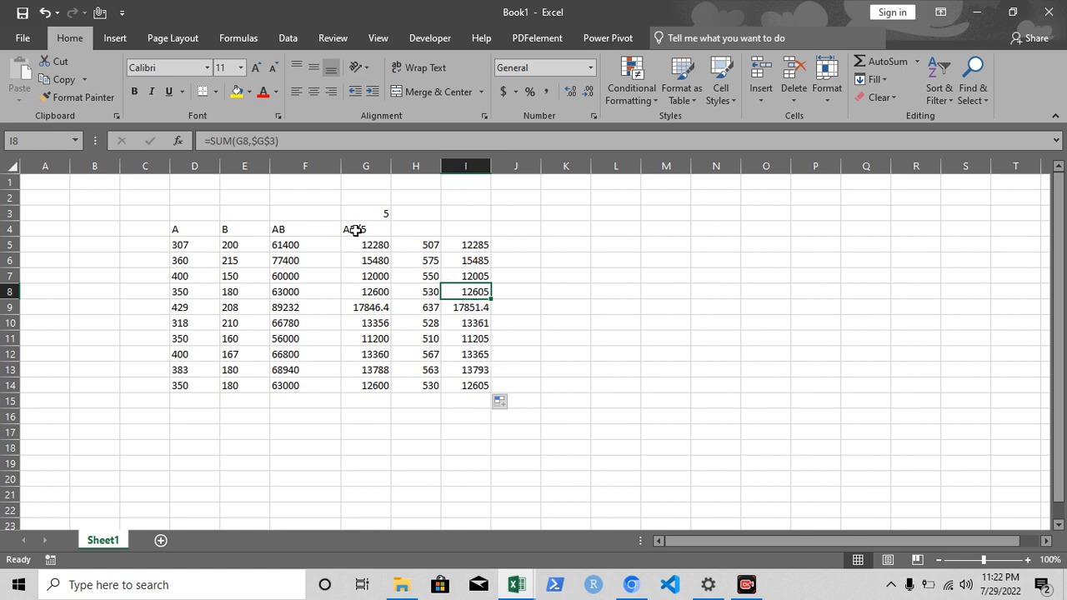
{"action": "left_click_drag", "start_coordinate": [275, 244], "coordinate": [381, 388]}
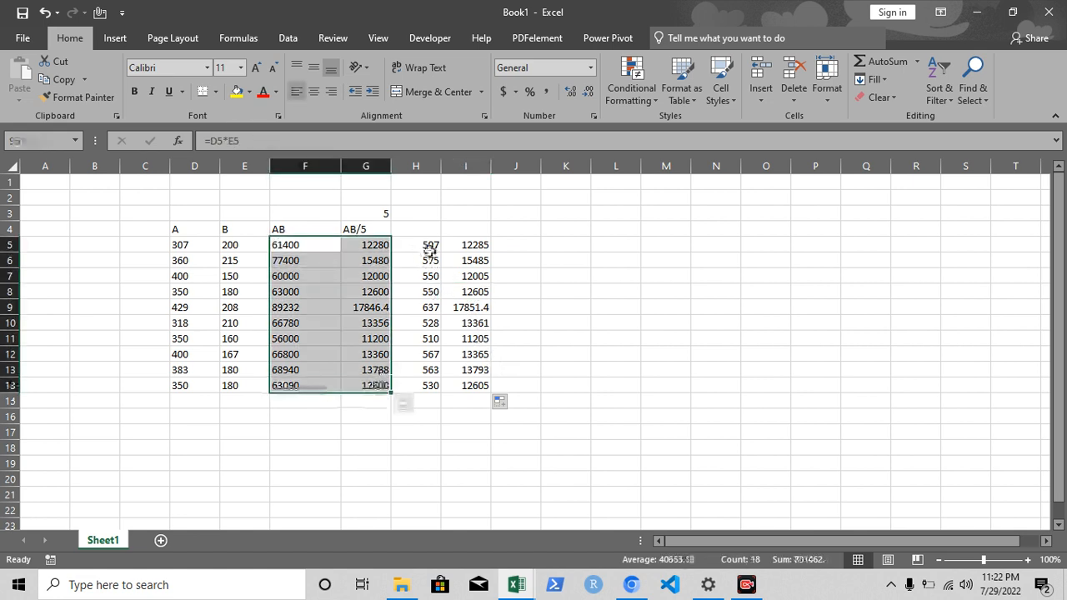
{"action": "left_click_drag", "start_coordinate": [421, 246], "coordinate": [469, 386]}
{"action": "left_click", "coordinate": [569, 366]}
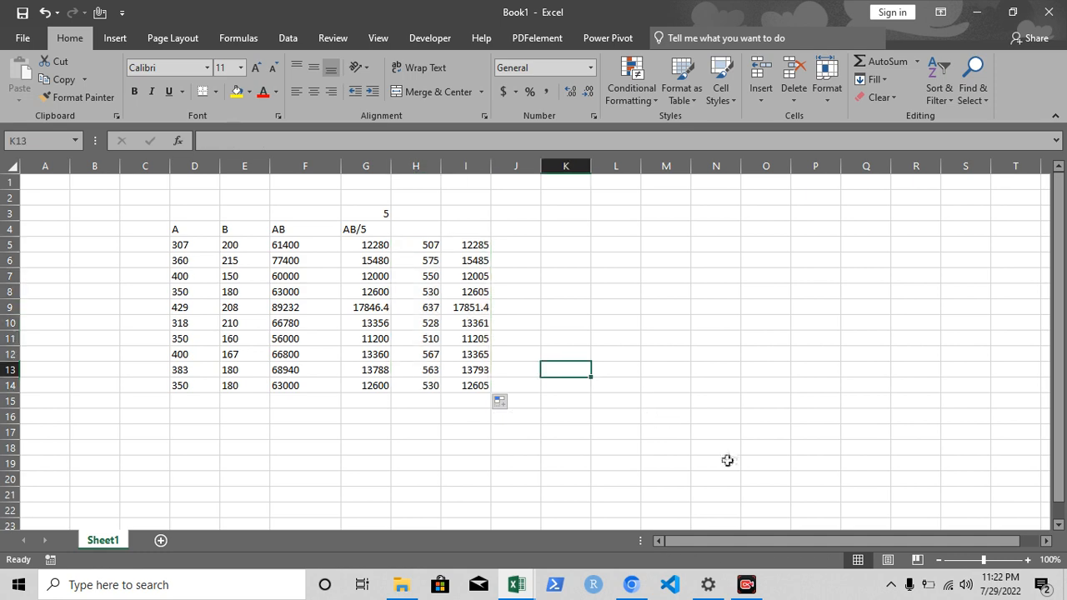